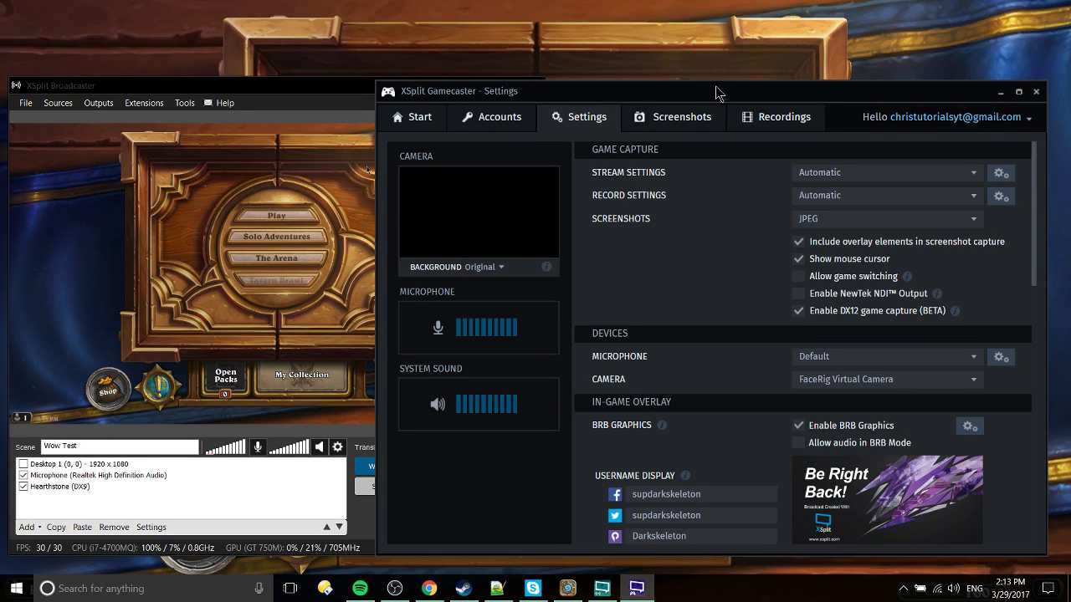
In Broadcaster, preview Scene 2 and Scene 3, then go back to the Wow Test scene
{"action": "left_click_drag", "start_coordinate": [716, 92], "coordinate": [729, 89]}
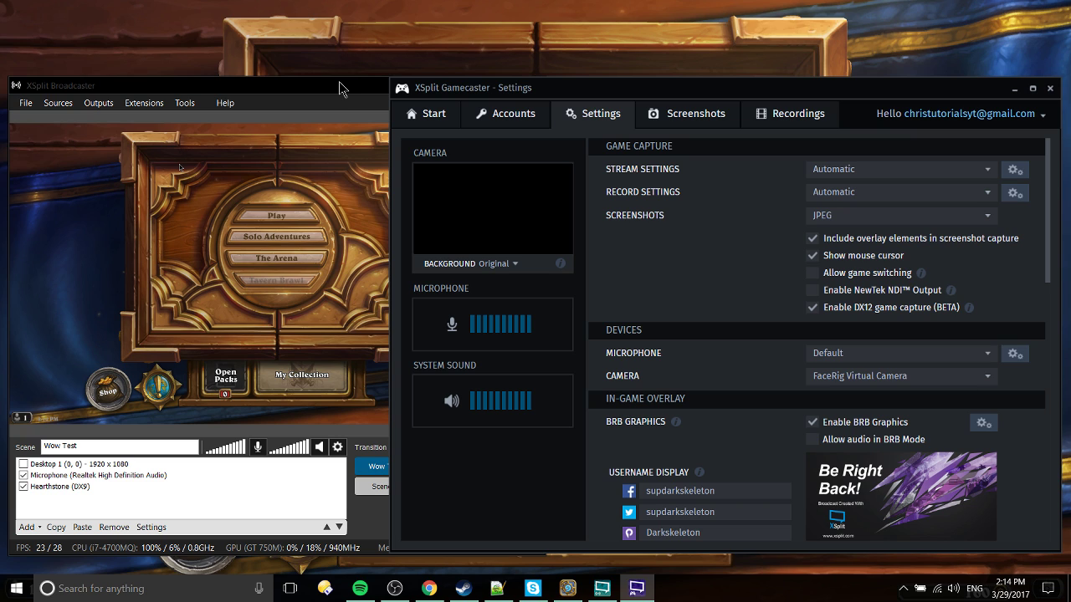
{"action": "left_click", "coordinate": [340, 88]}
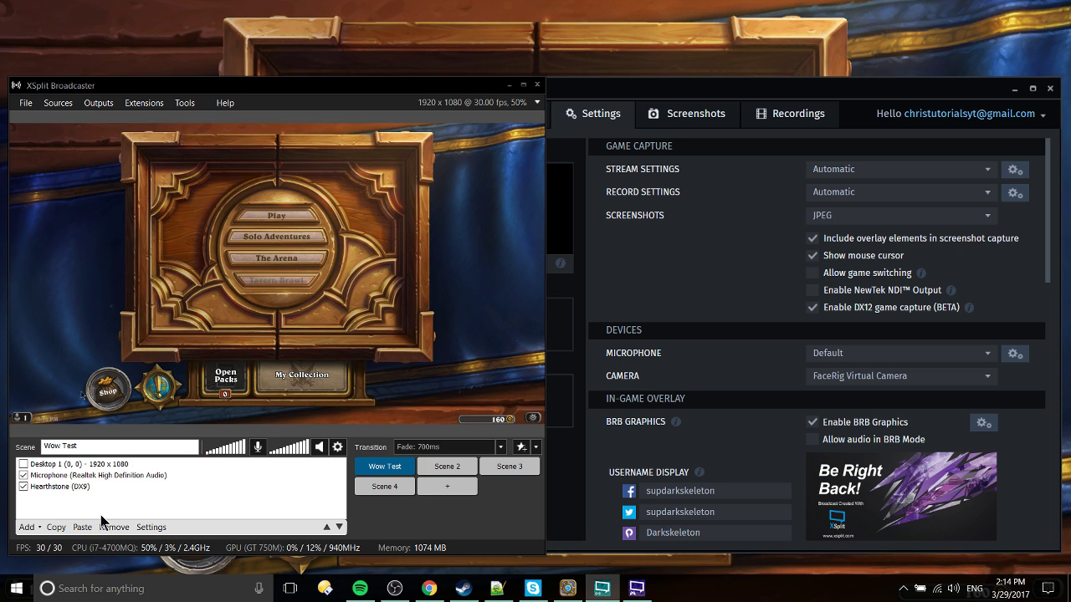
{"action": "left_click", "coordinate": [465, 467]}
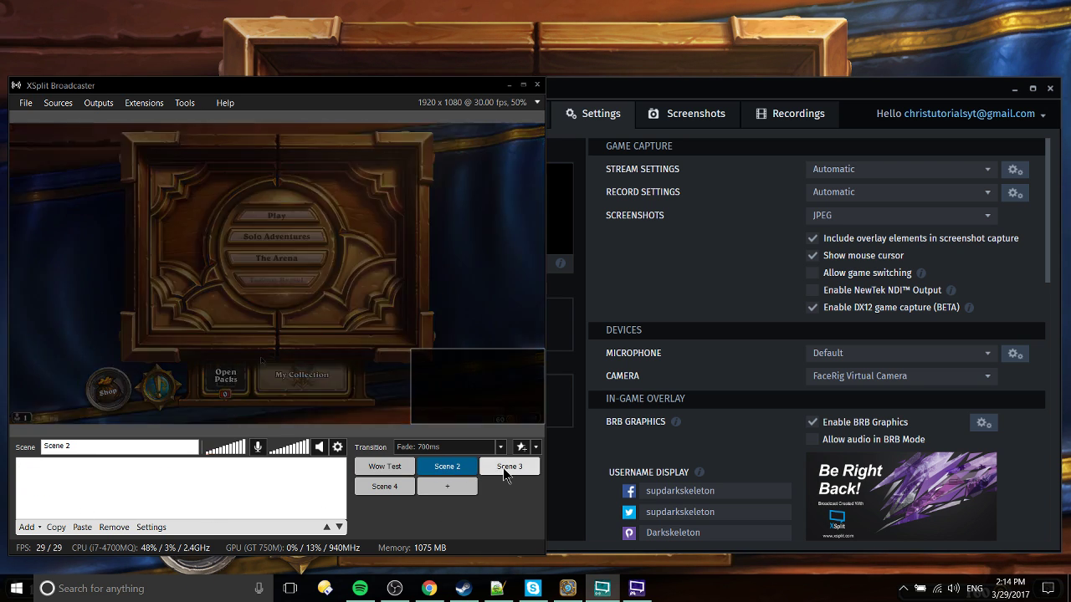
{"action": "left_click", "coordinate": [505, 467]}
{"action": "left_click", "coordinate": [382, 467]}
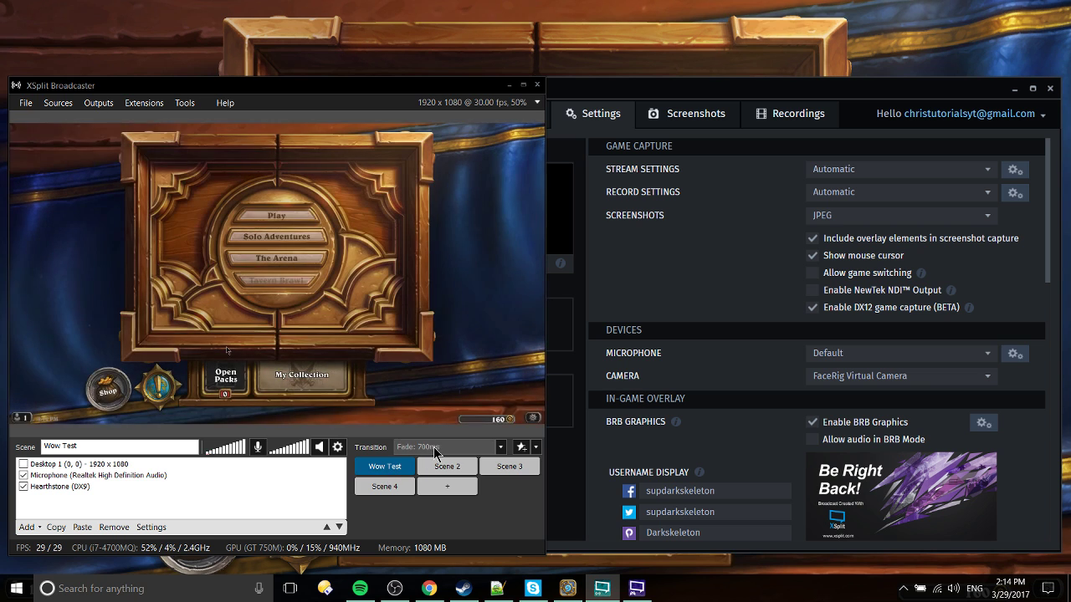
Browse the Add source-type list and close it without adding a source
{"action": "left_click", "coordinate": [31, 527]}
{"action": "mouse_move", "coordinate": [142, 539]}
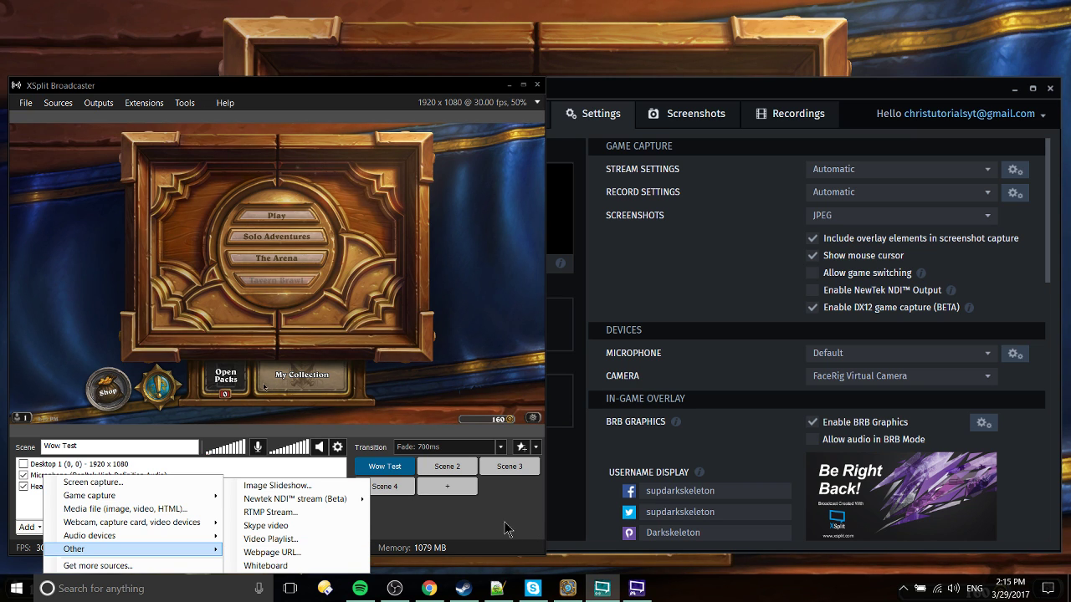
{"action": "left_click", "coordinate": [28, 509]}
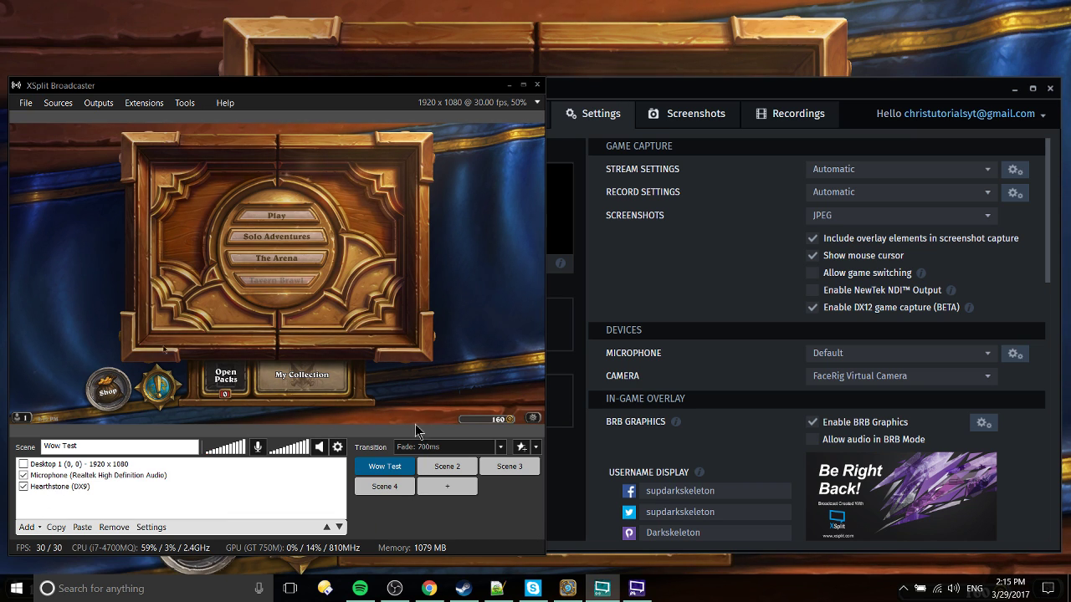
Show Gamecaster's Start page, then return to full-screen Hearthstone with the Twitch chat overlay
{"action": "left_click", "coordinate": [725, 232]}
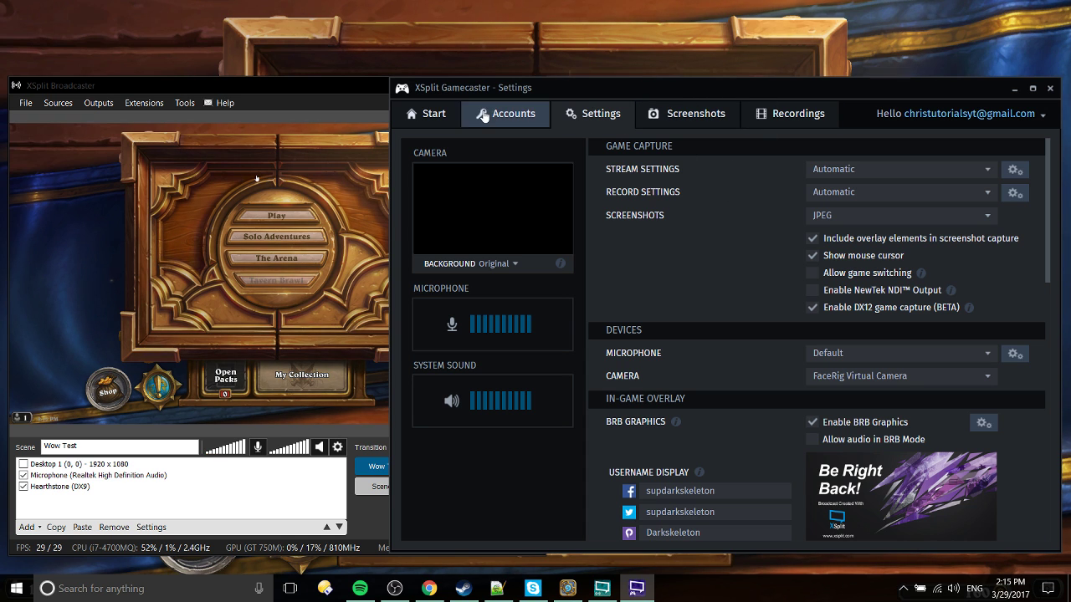
{"action": "left_click", "coordinate": [446, 121]}
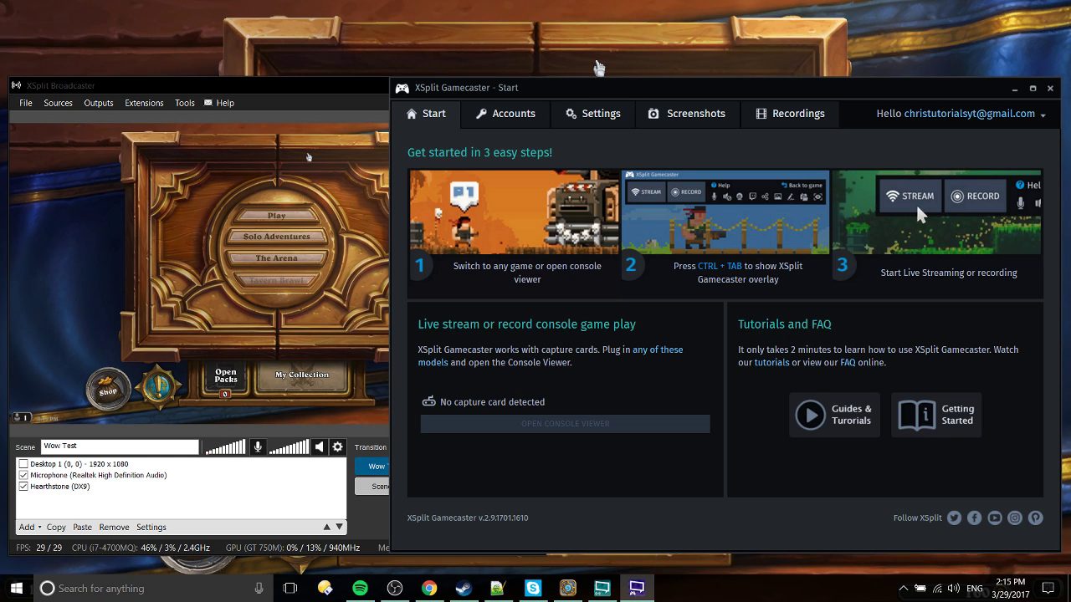
{"action": "left_click", "coordinate": [598, 67]}
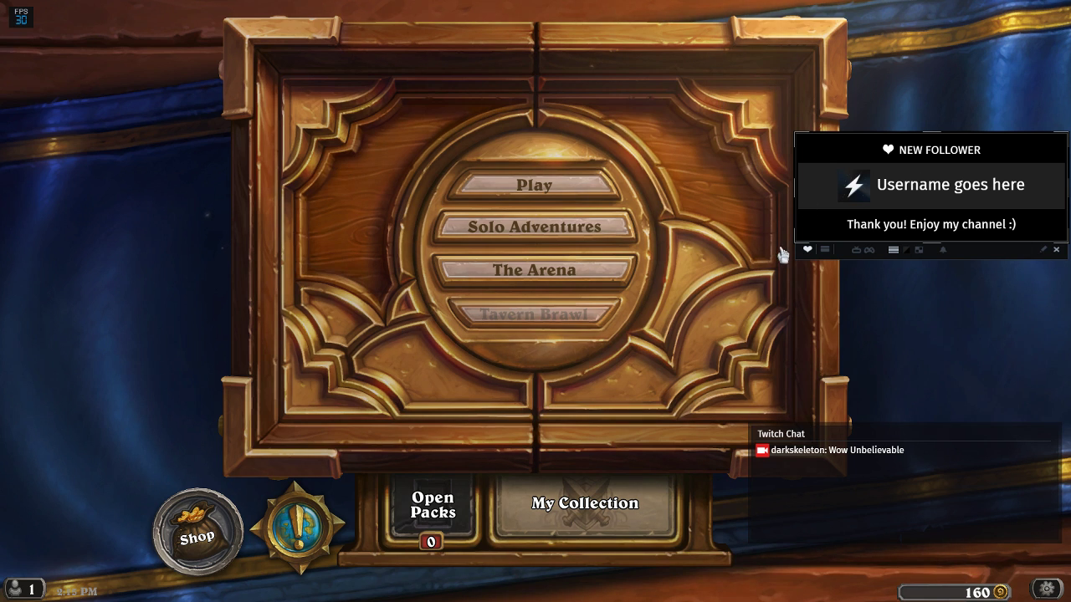
Open the Gamecaster in-game overlay and check the Twitch chat widget's Visibility options
{"action": "key", "text": "ctrl+Tab"}
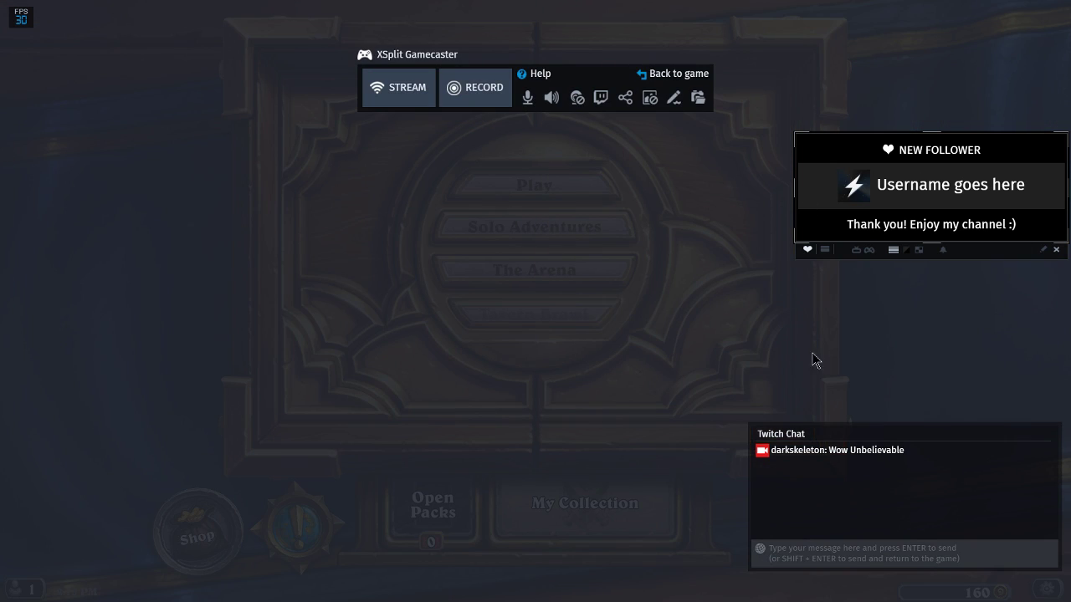
{"action": "left_click", "coordinate": [801, 414]}
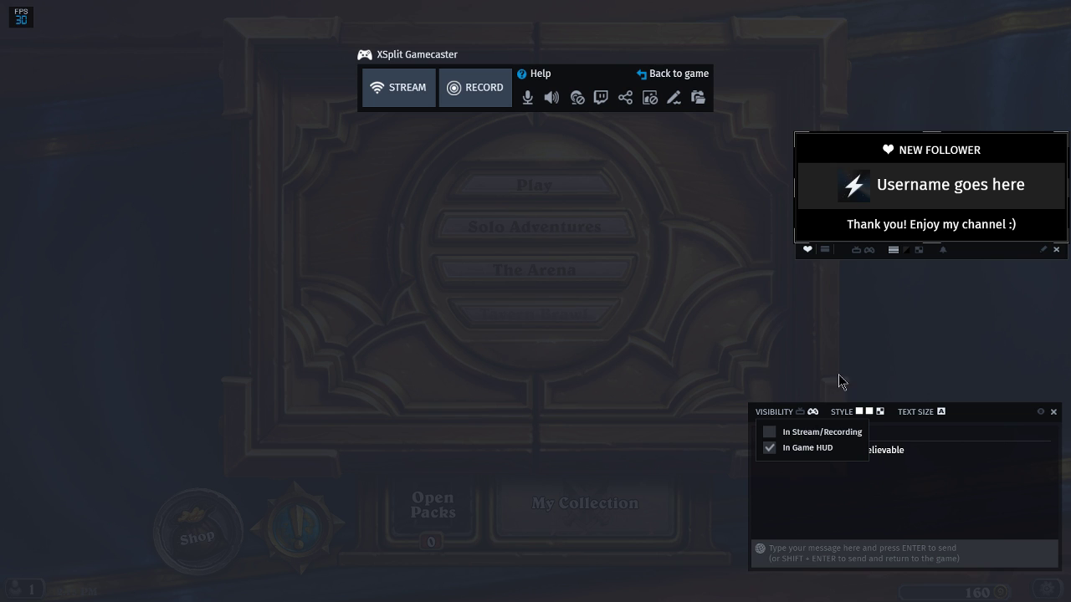
{"action": "mouse_move", "coordinate": [880, 276]}
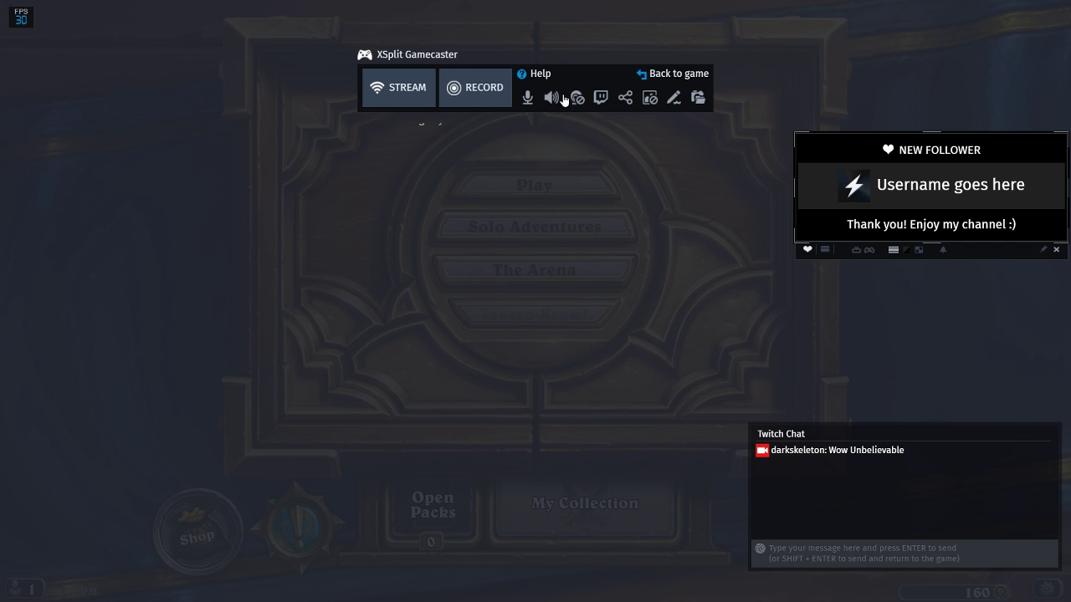
{"action": "mouse_move", "coordinate": [601, 98]}
Close the in-game overlay and switch from the game to the Gamecaster window
{"action": "mouse_move", "coordinate": [812, 418]}
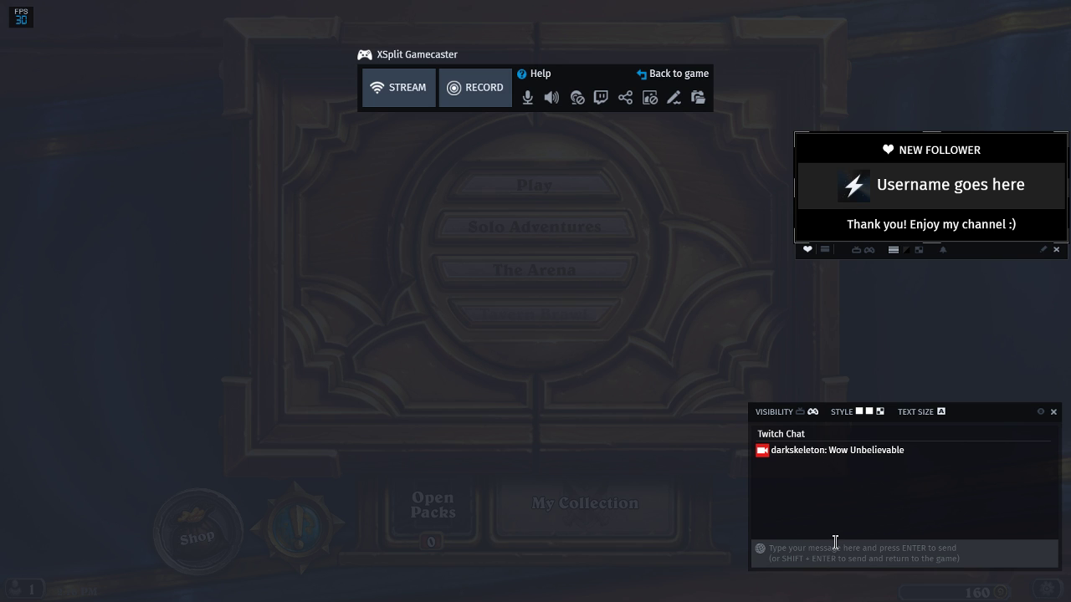
{"action": "key", "text": "ctrl+Tab"}
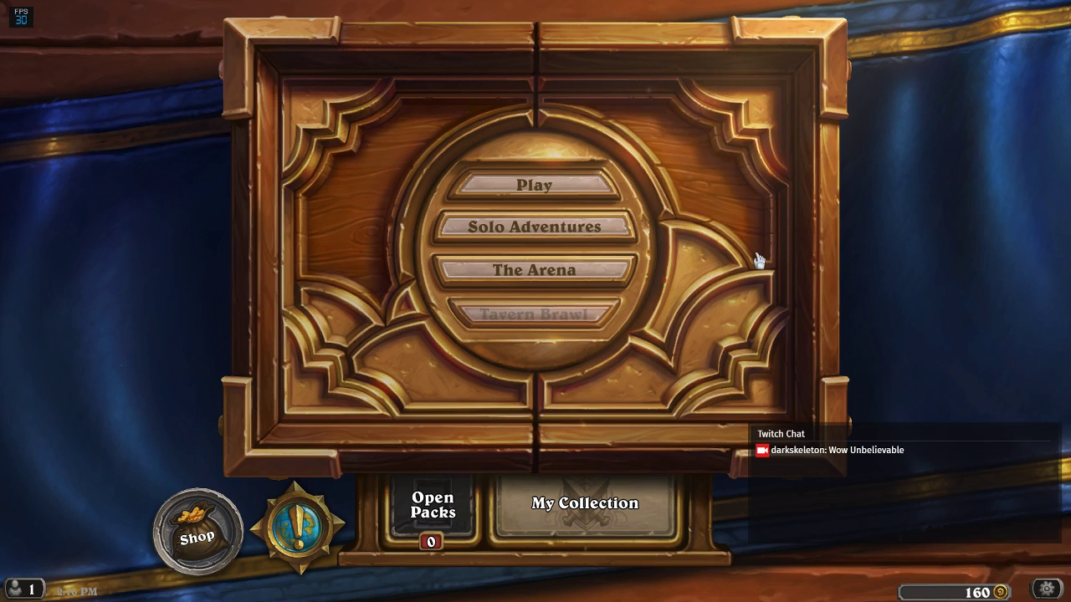
{"action": "key", "text": "alt+Tab"}
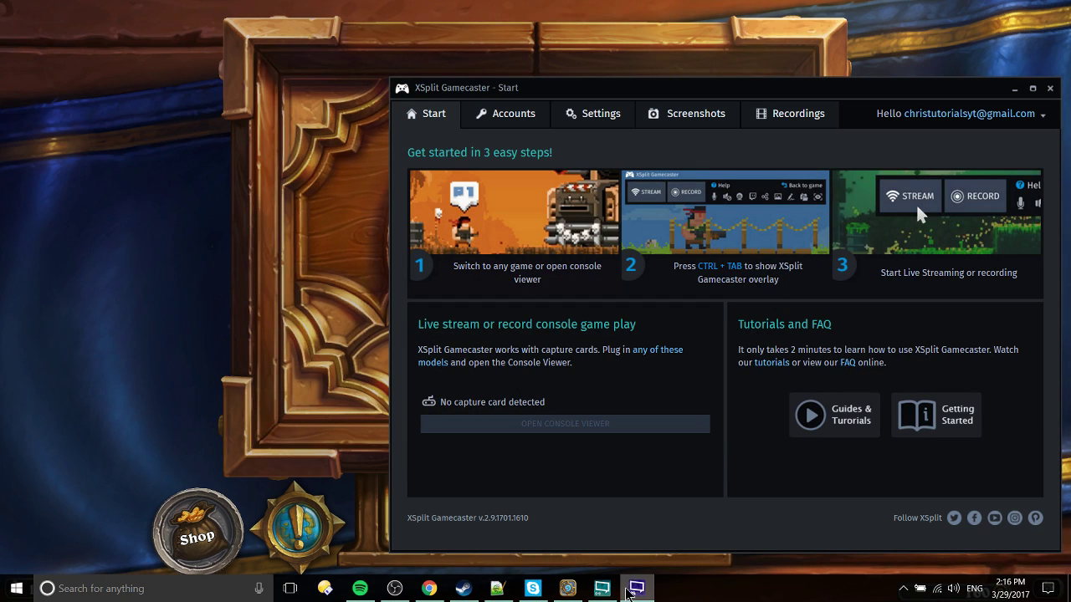
View Gamecaster's Accounts, Settings and Screenshots pages, then bring Broadcaster forward and shift it right
{"action": "left_click", "coordinate": [494, 124]}
{"action": "left_click", "coordinate": [582, 119]}
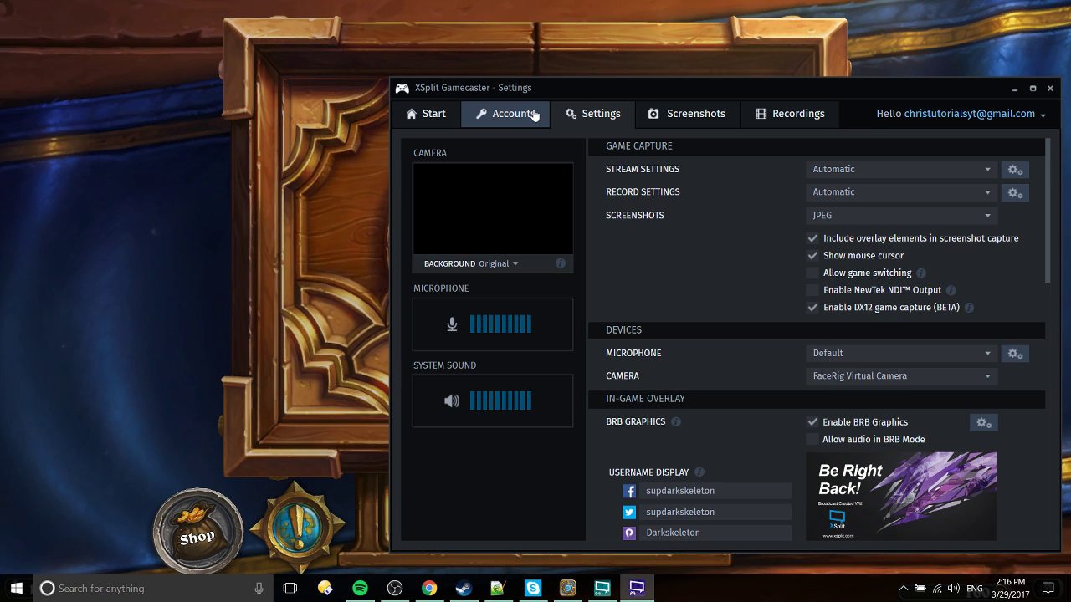
{"action": "left_click", "coordinate": [694, 116]}
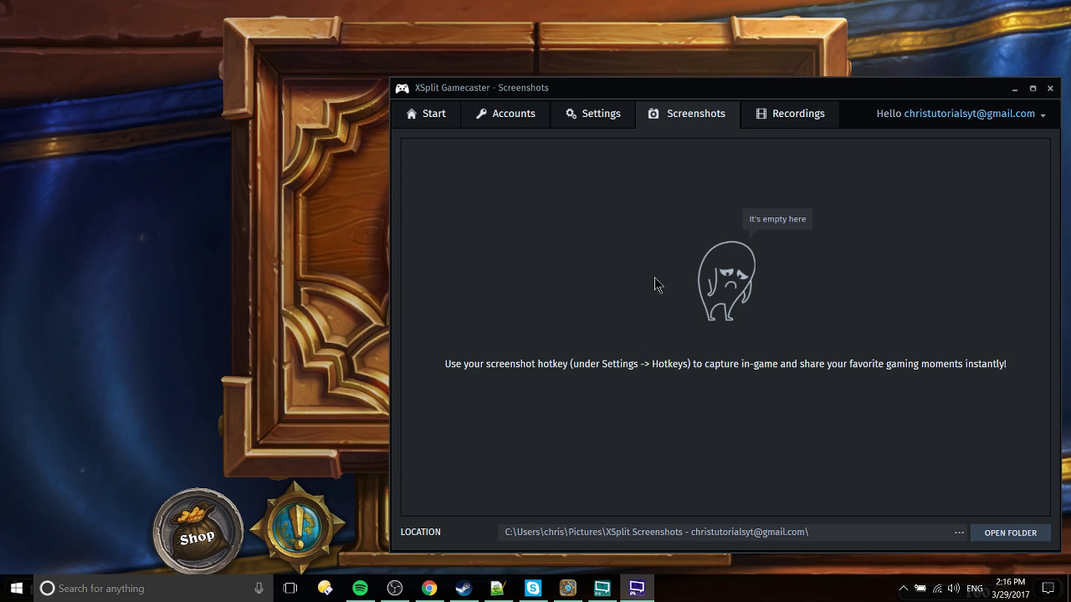
{"action": "left_click", "coordinate": [602, 590]}
{"action": "left_click_drag", "start_coordinate": [289, 88], "coordinate": [348, 81]}
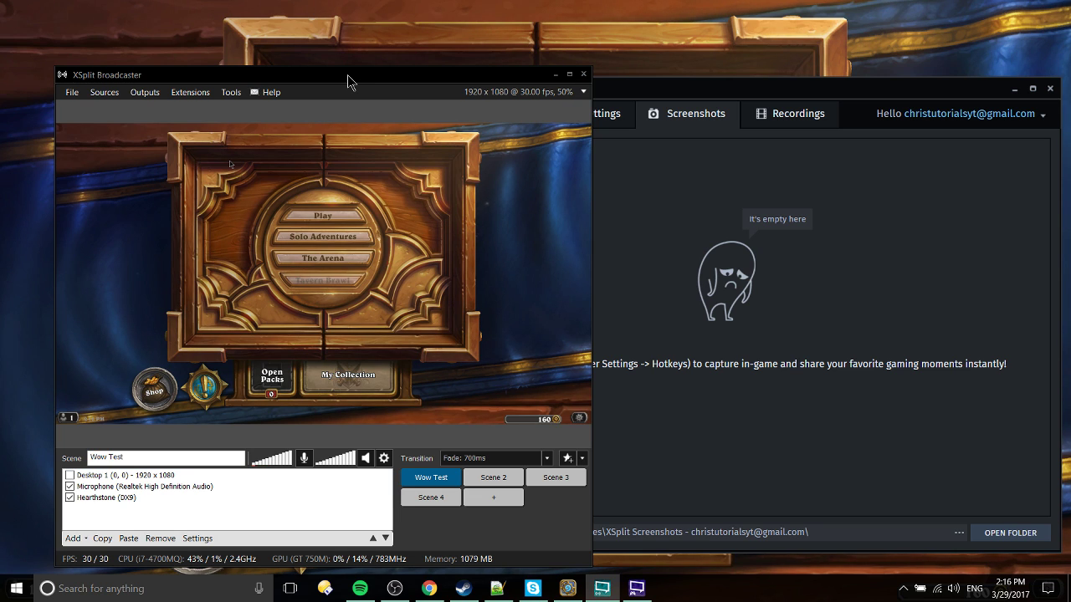
{"action": "left_click", "coordinate": [223, 95]}
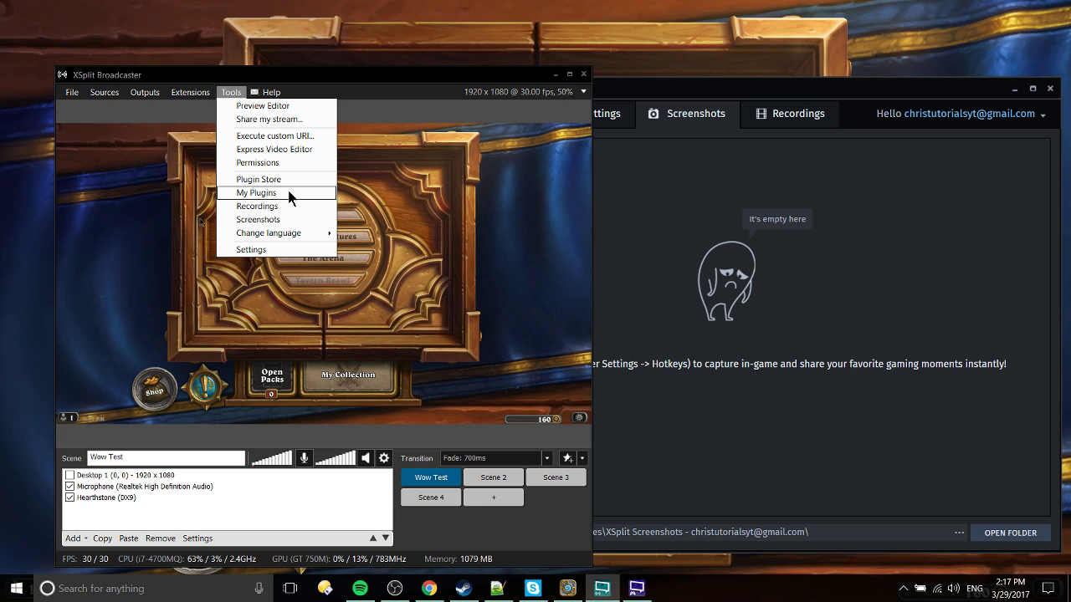
{"action": "left_click", "coordinate": [187, 93]}
{"action": "left_click", "coordinate": [188, 92]}
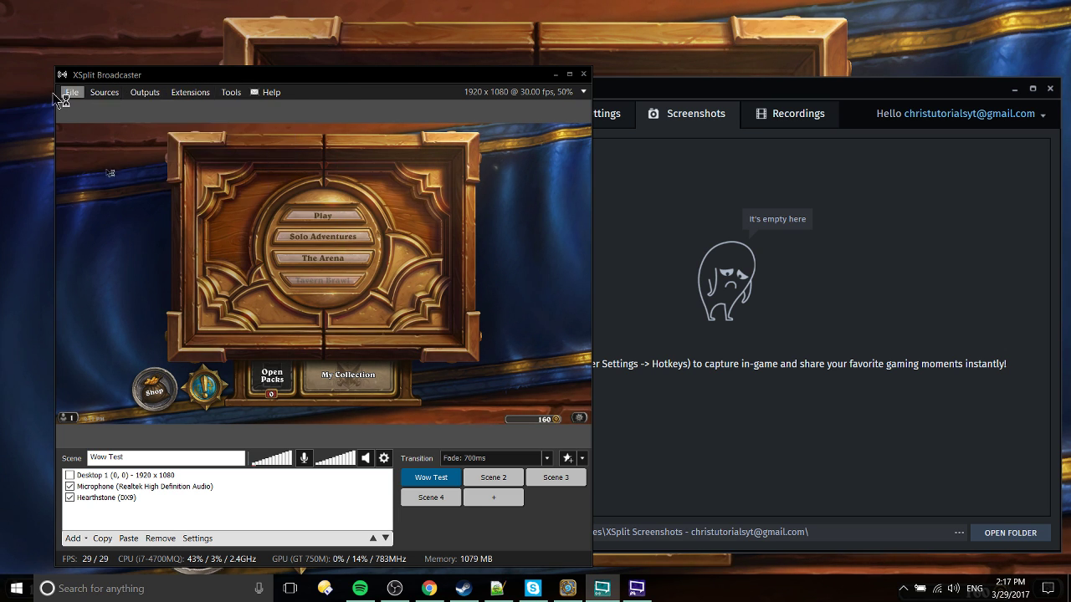
{"action": "left_click", "coordinate": [77, 93]}
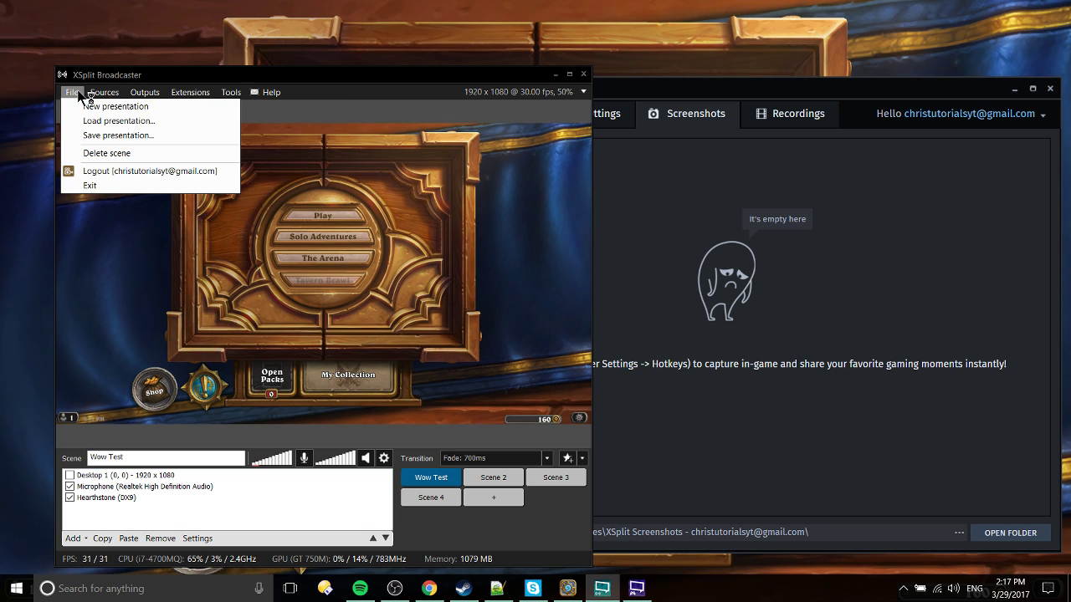
{"action": "left_click", "coordinate": [803, 152]}
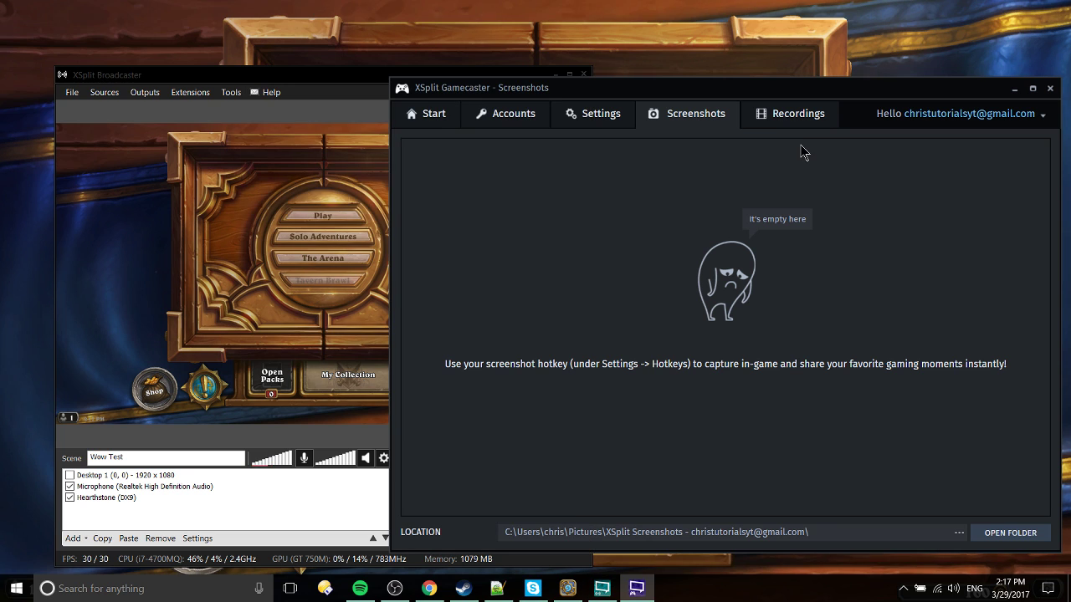
{"action": "left_click", "coordinate": [80, 107]}
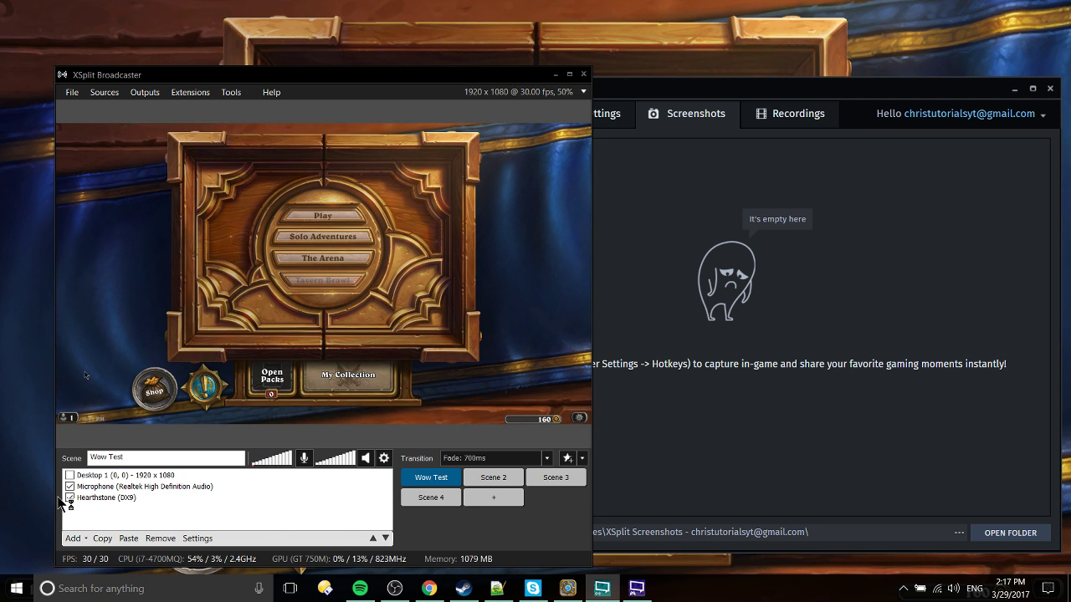
{"action": "left_click", "coordinate": [72, 538]}
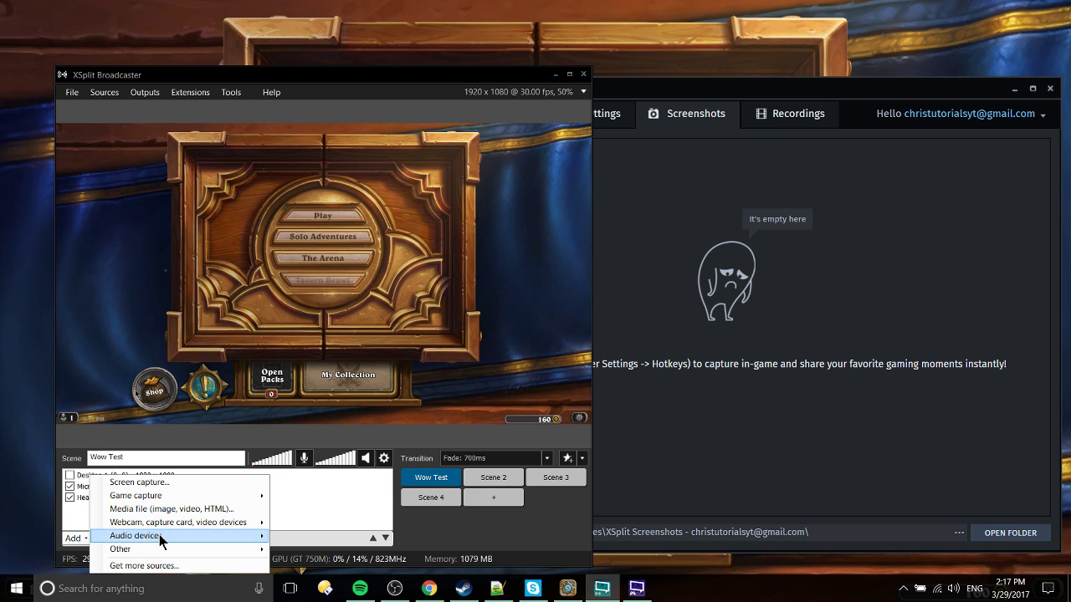
{"action": "mouse_move", "coordinate": [159, 539]}
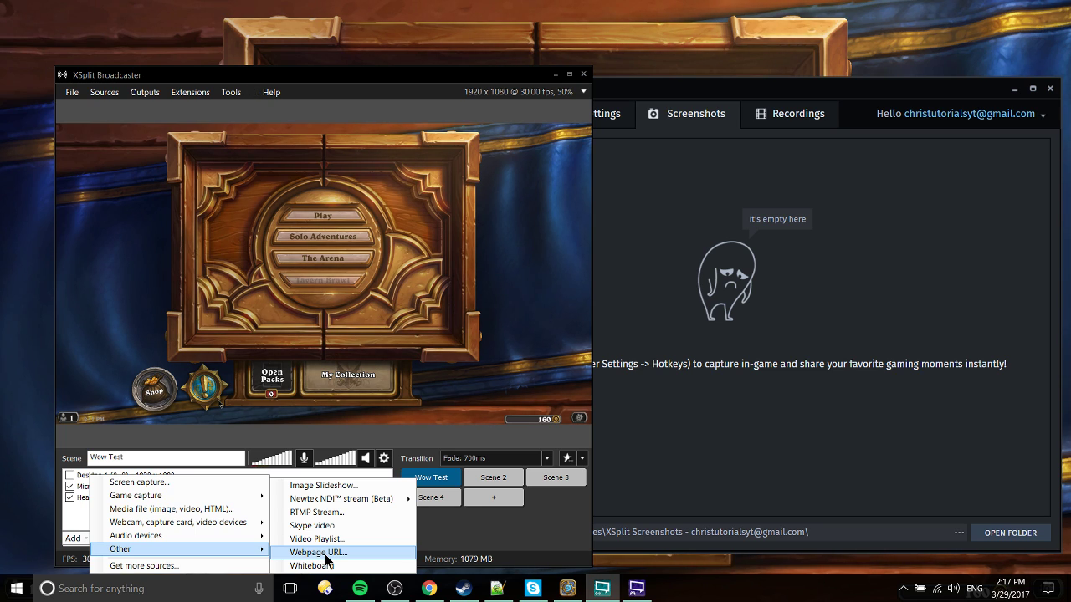
{"action": "mouse_move", "coordinate": [227, 527]}
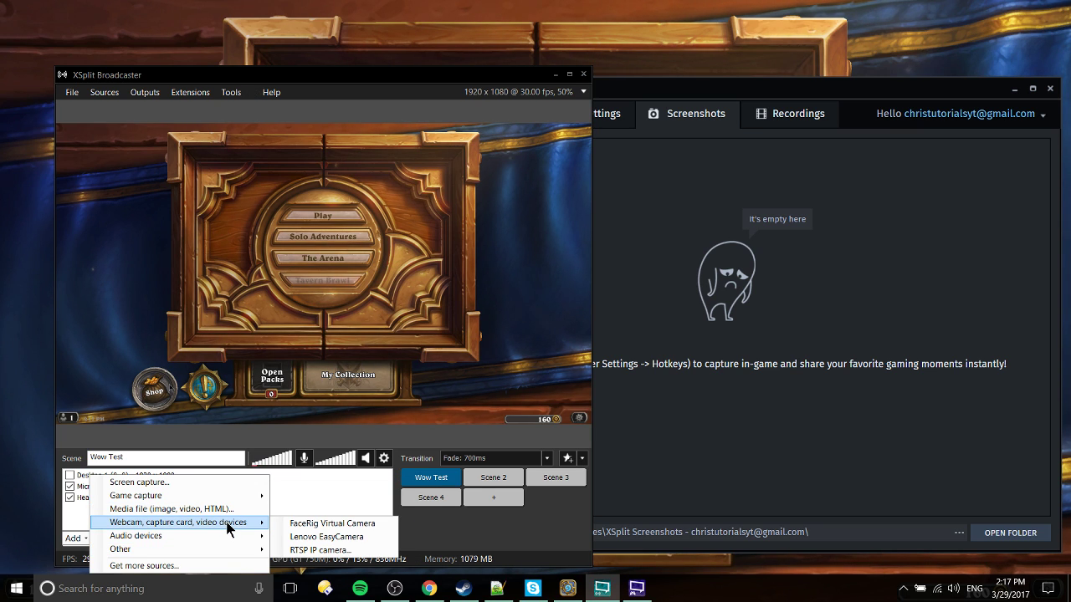
{"action": "left_click", "coordinate": [319, 488]}
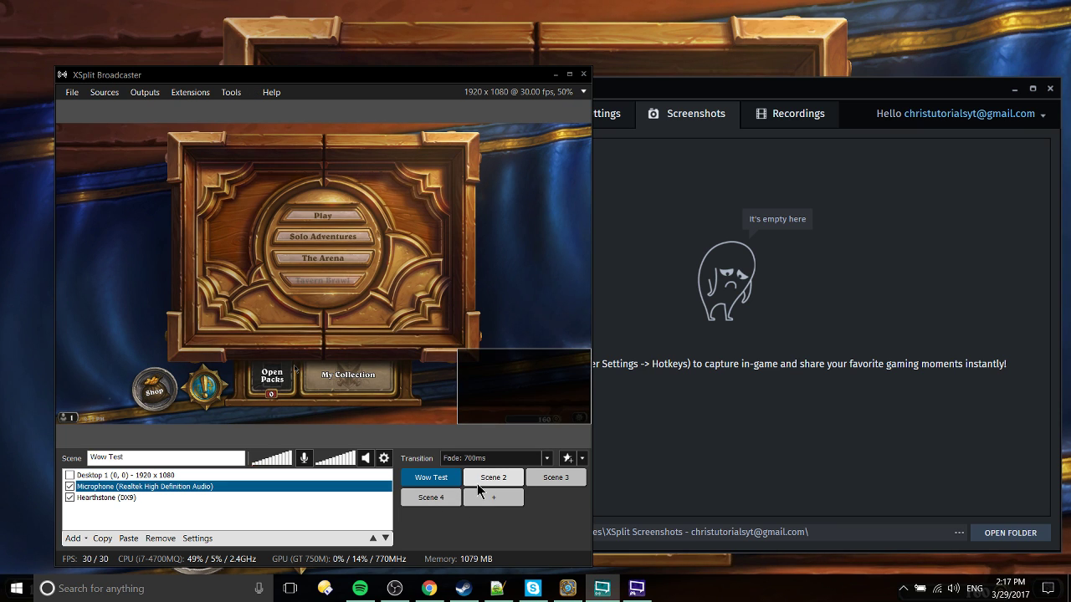
Bring Gamecaster in front of Broadcaster and show its game capture and device Settings page
{"action": "left_click", "coordinate": [818, 326]}
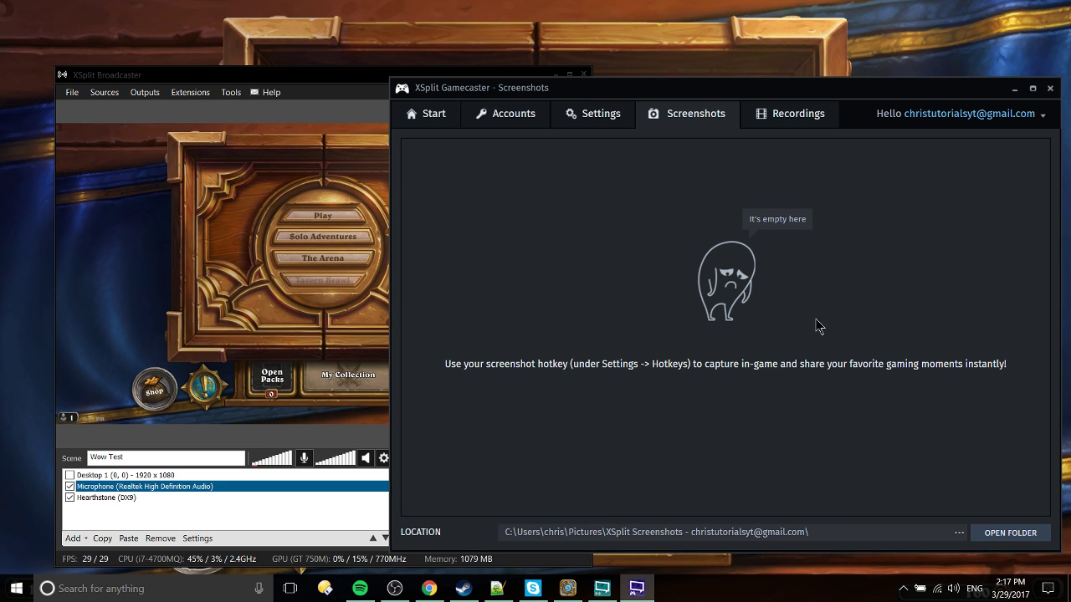
{"action": "left_click", "coordinate": [578, 115]}
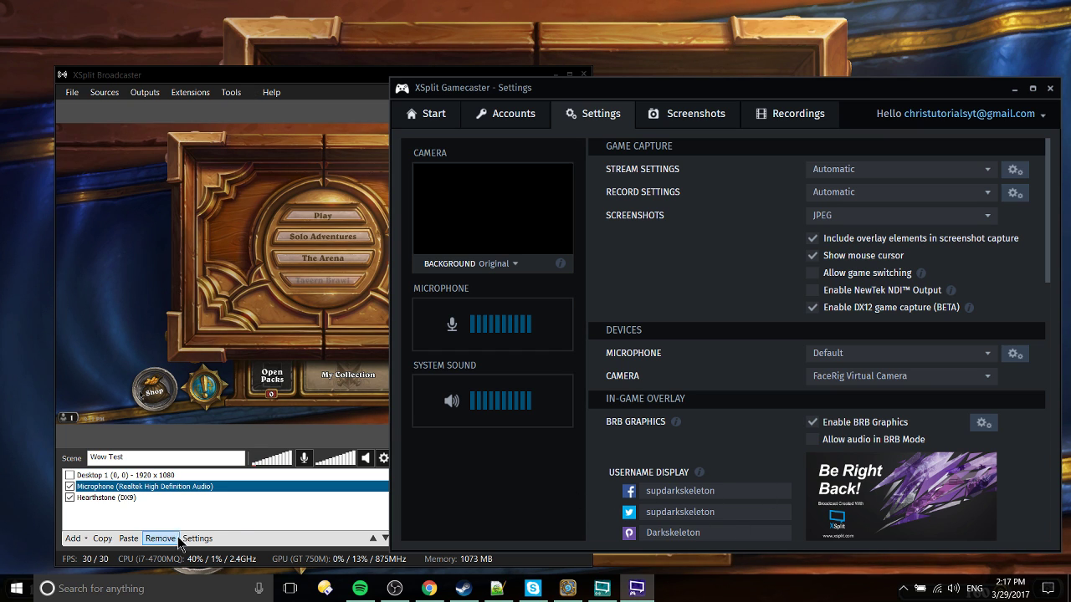
Set Broadcaster's live scene to the empty Scene 2, then bring Gamecaster's settings back in front
{"action": "left_click", "coordinate": [166, 392]}
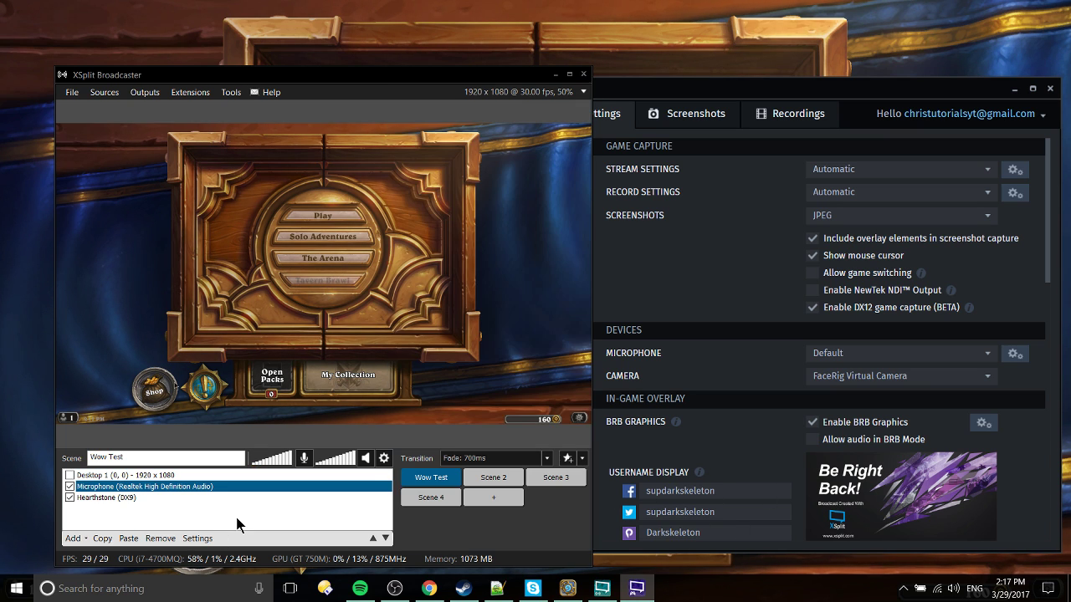
{"action": "left_click", "coordinate": [494, 480]}
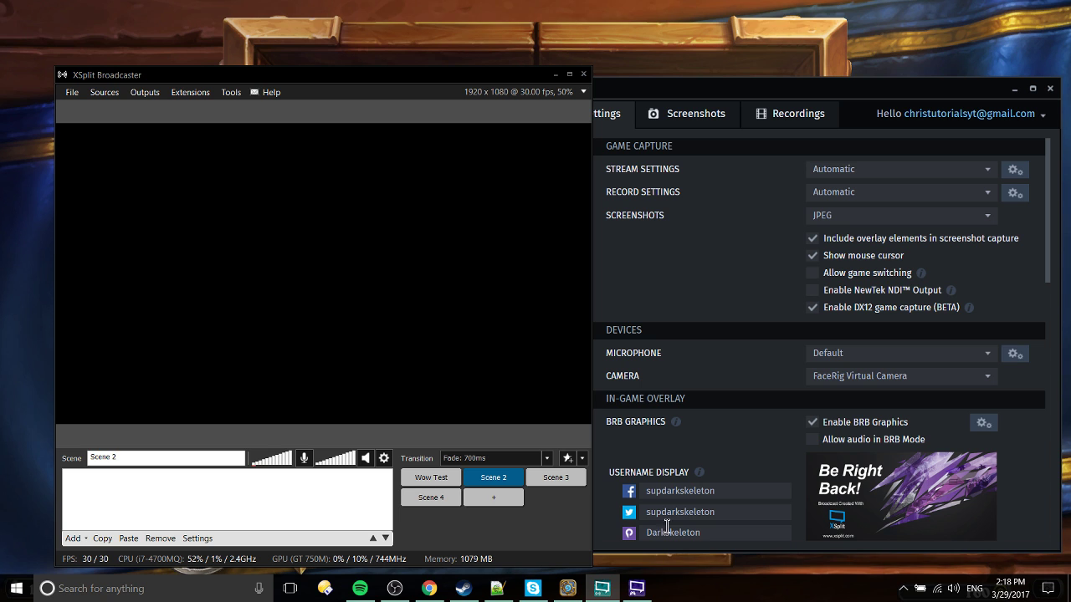
{"action": "left_click", "coordinate": [430, 477]}
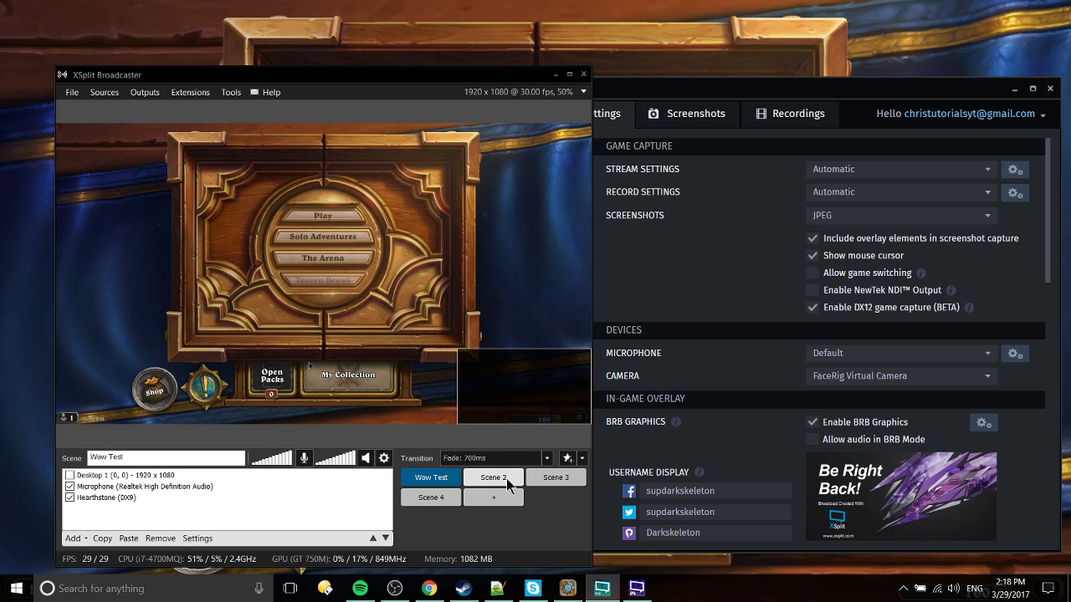
{"action": "left_click", "coordinate": [507, 483]}
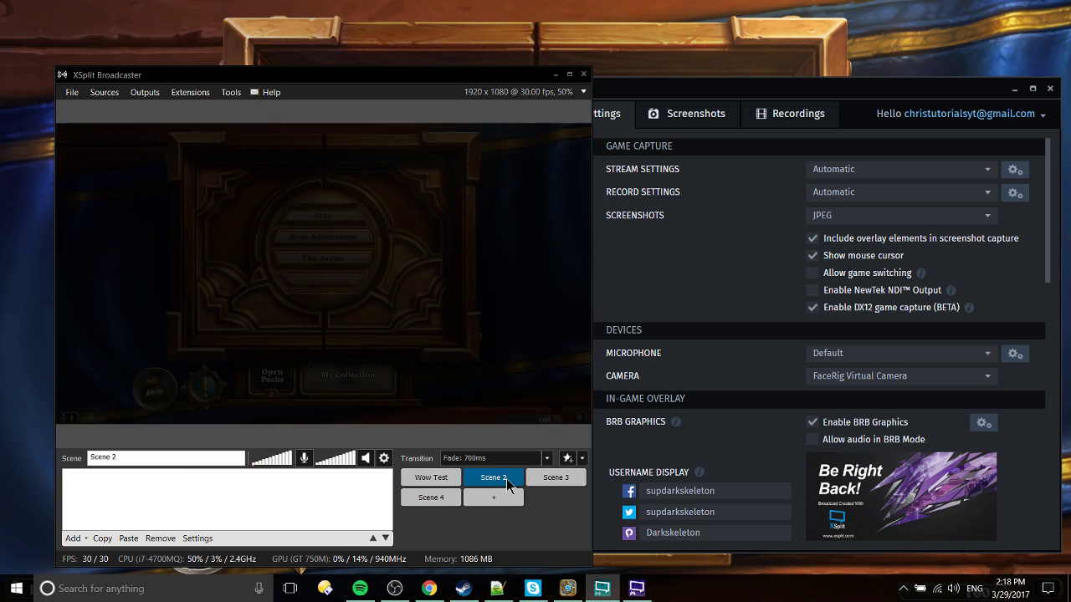
{"action": "left_click", "coordinate": [741, 447]}
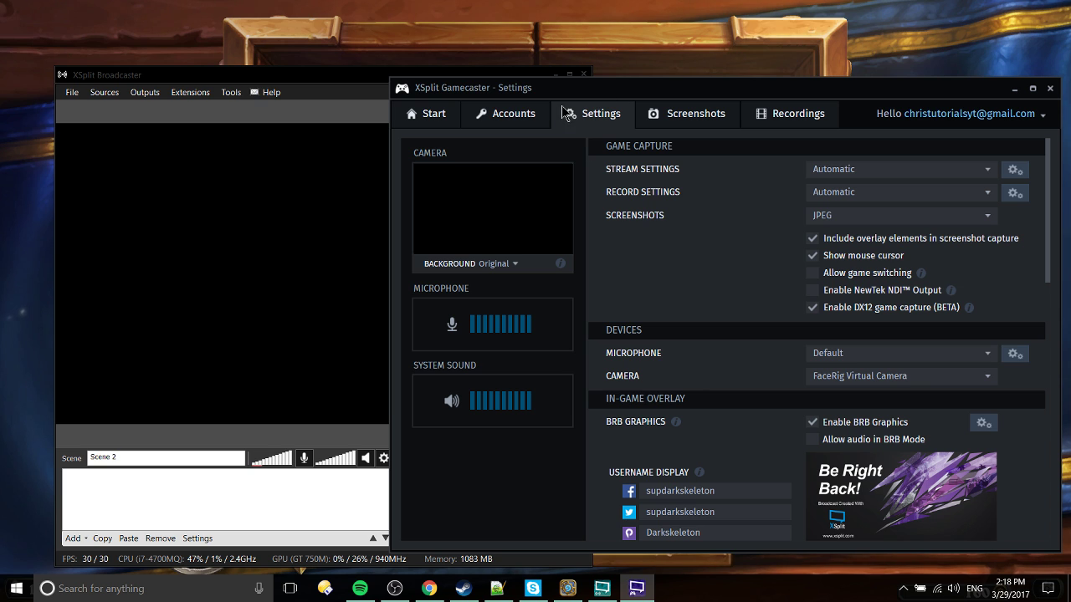
Shift the Gamecaster window slightly, view Accounts and Screenshots, and finish on the Start page
{"action": "left_click_drag", "start_coordinate": [591, 98], "coordinate": [589, 101]}
{"action": "left_click", "coordinate": [521, 127]}
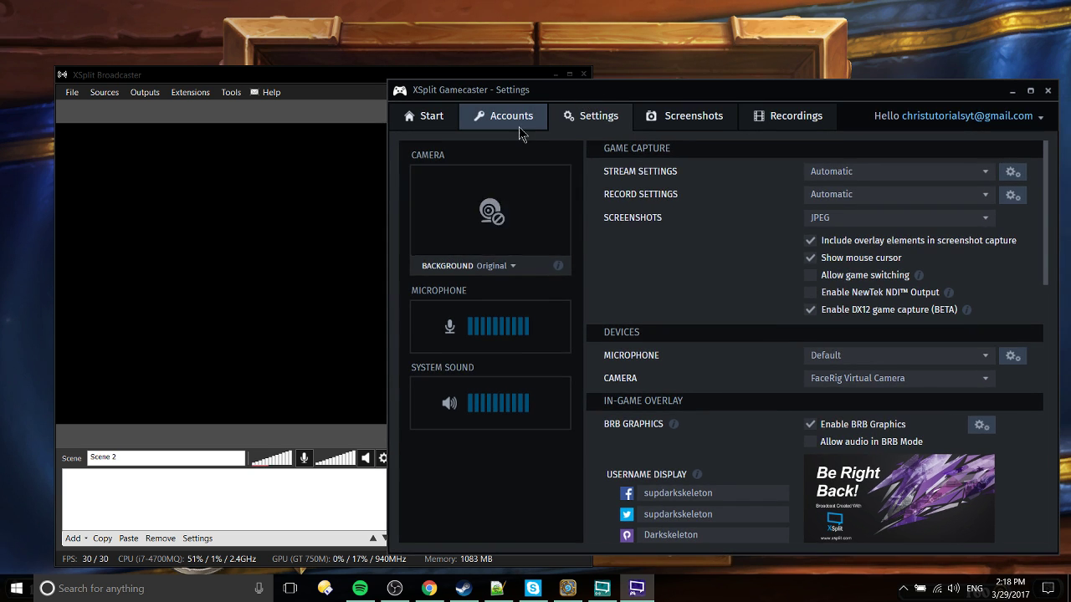
{"action": "left_click", "coordinate": [669, 127]}
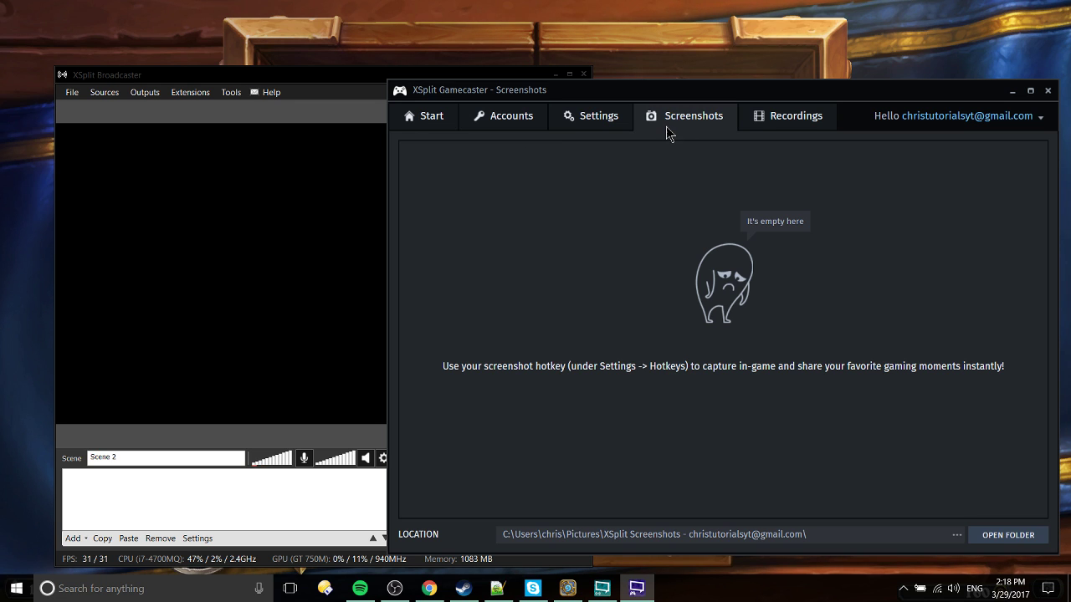
{"action": "left_click", "coordinate": [420, 121]}
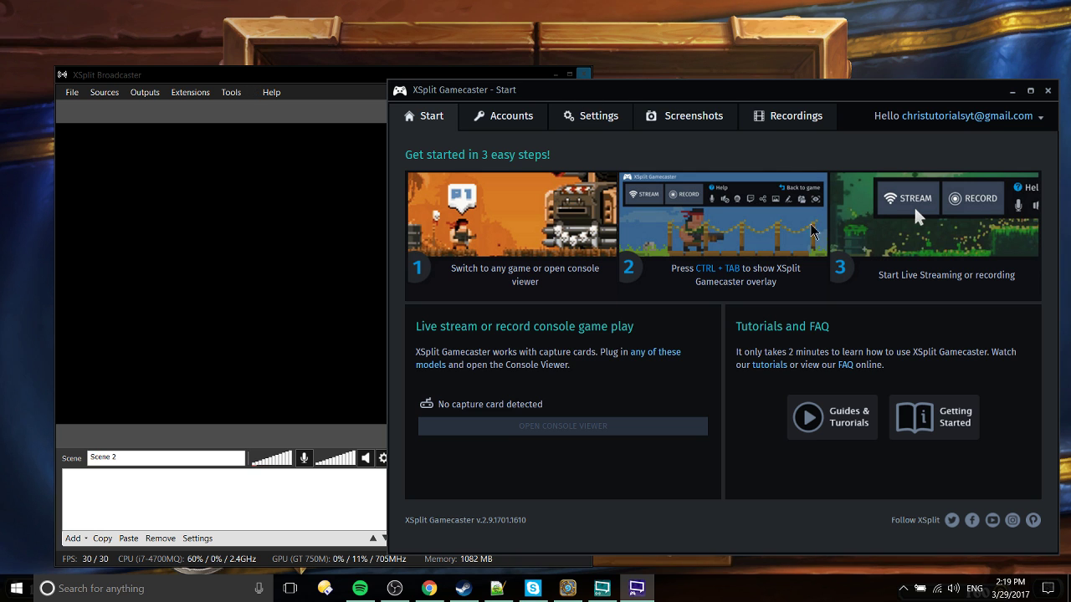
{"action": "key", "text": "alt+Tab"}
{"action": "key", "text": "ctrl+Tab"}
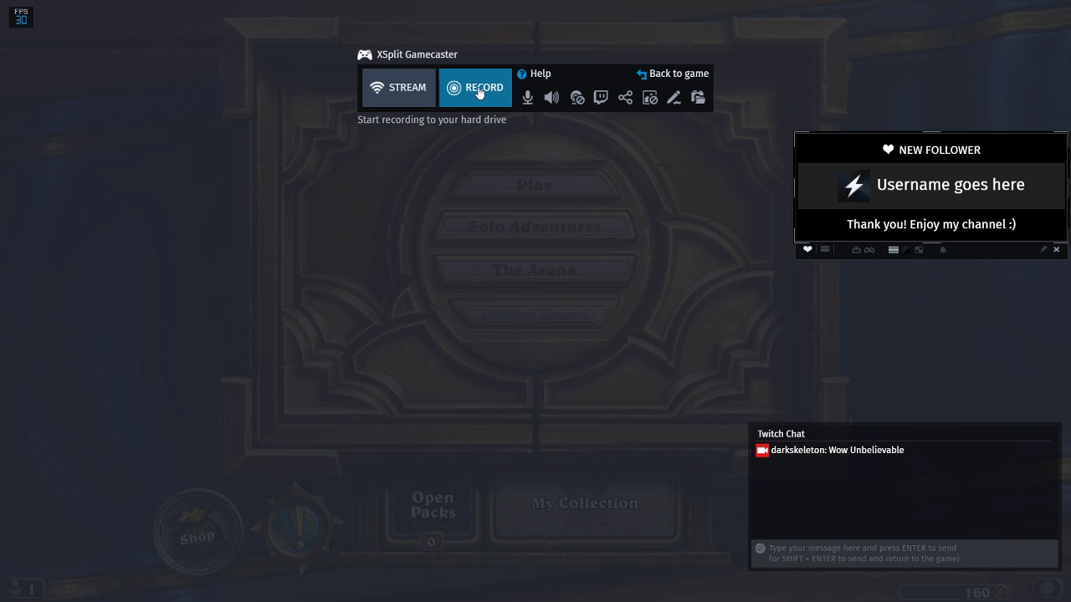
{"action": "key", "text": "alt+Tab"}
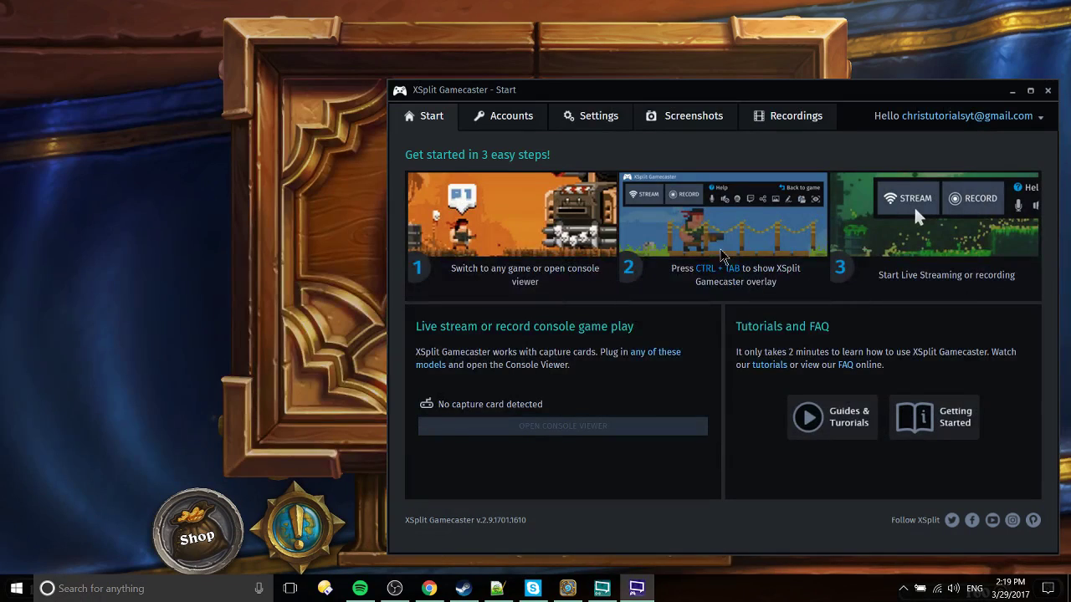
{"action": "left_click", "coordinate": [602, 588]}
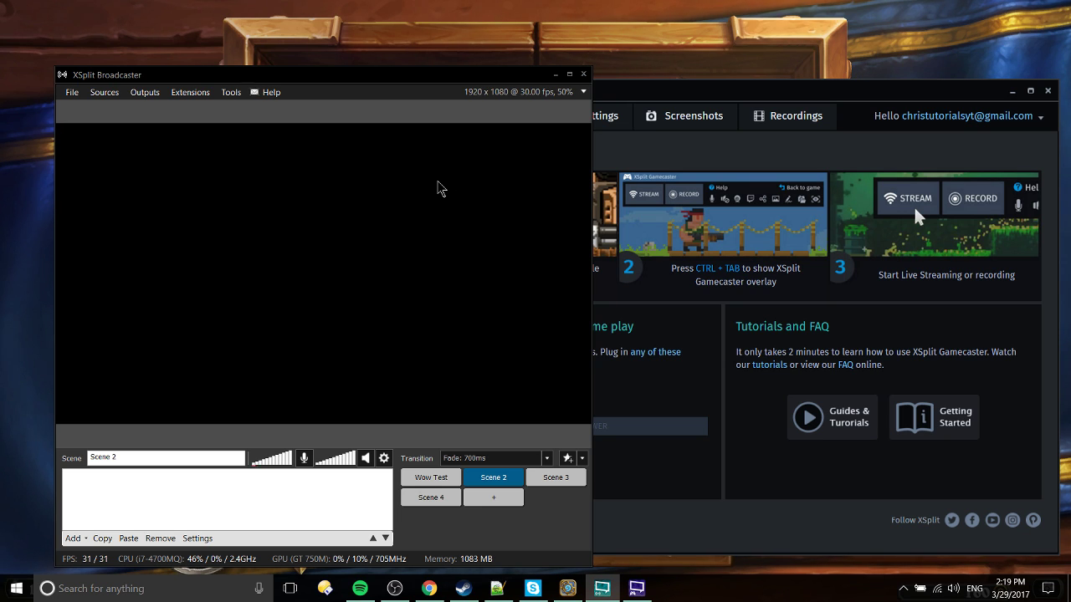
{"action": "left_click", "coordinate": [628, 98]}
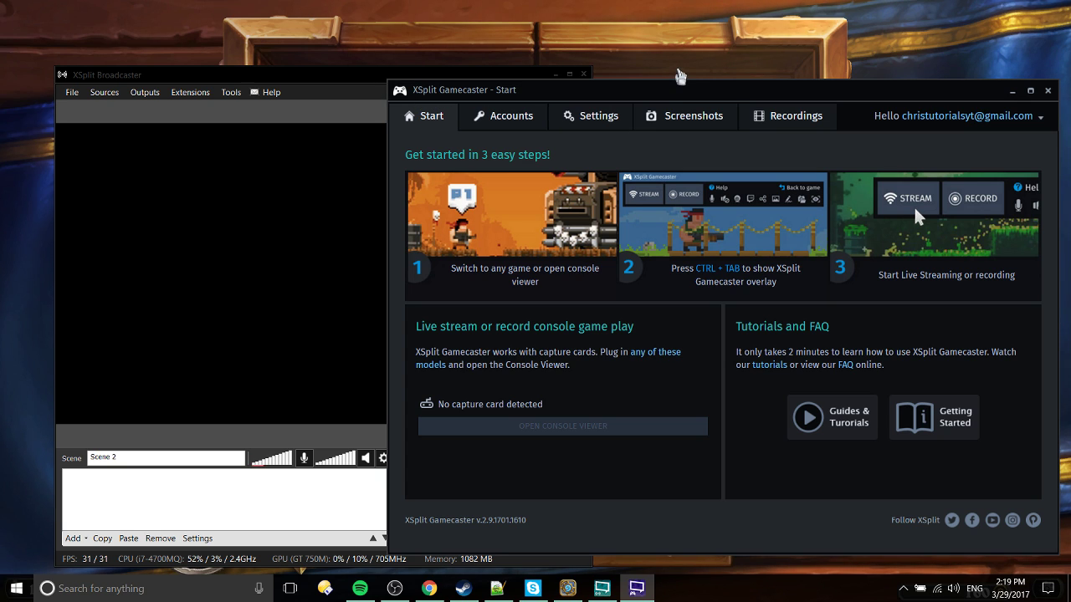
Bring Hearthstone full screen and open the Gamecaster overlay with follower alert and Twitch chat
{"action": "left_click", "coordinate": [680, 77]}
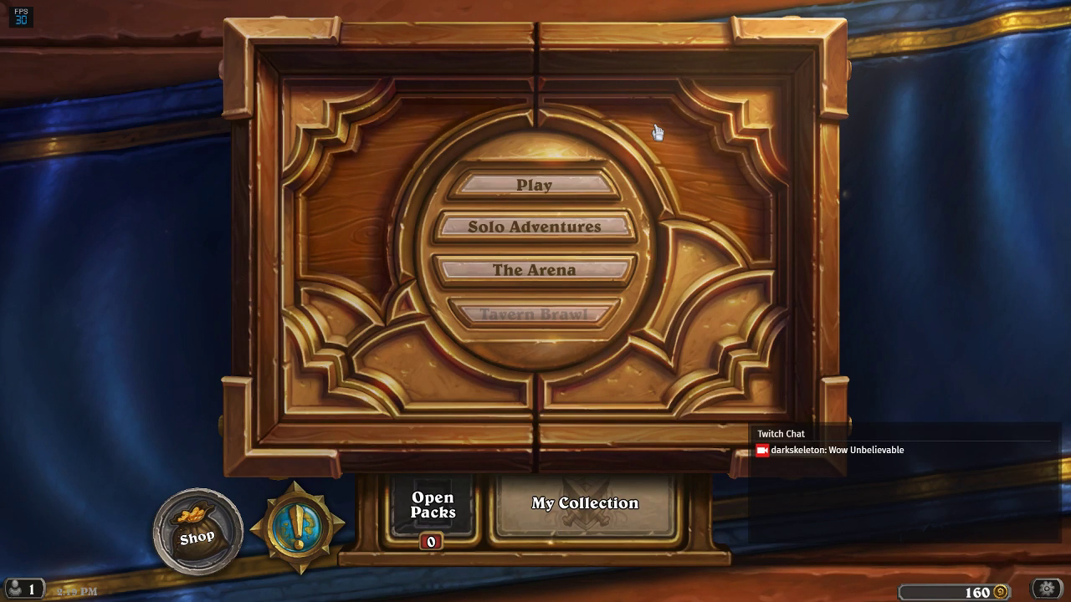
{"action": "key", "text": "ctrl+Tab"}
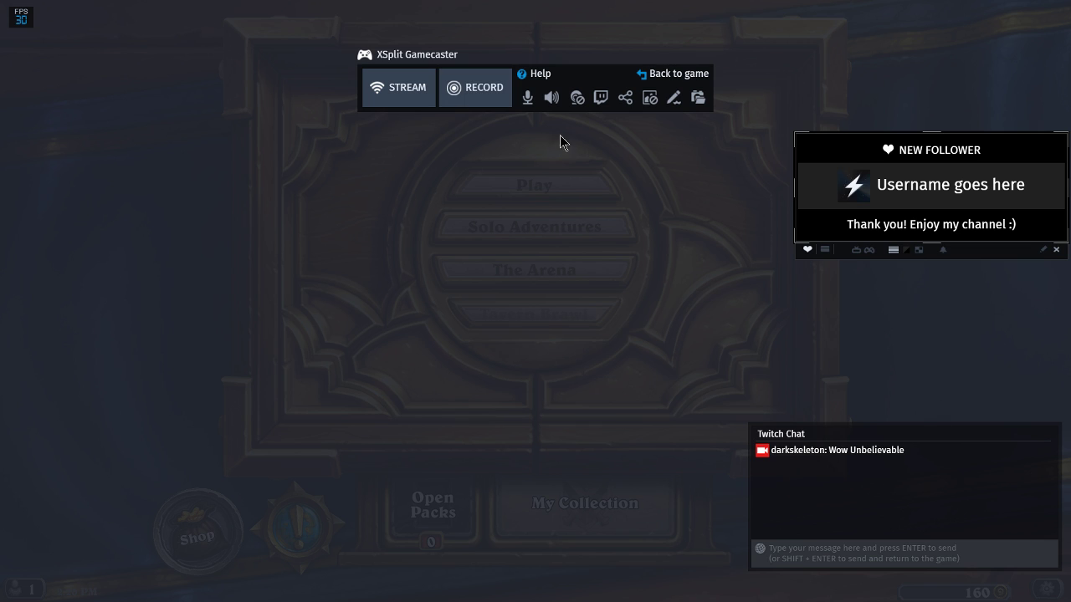
Close the overlay and set Broadcaster's live scene back to Wow Test
{"action": "mouse_move", "coordinate": [600, 99]}
{"action": "key", "text": "ctrl+Tab"}
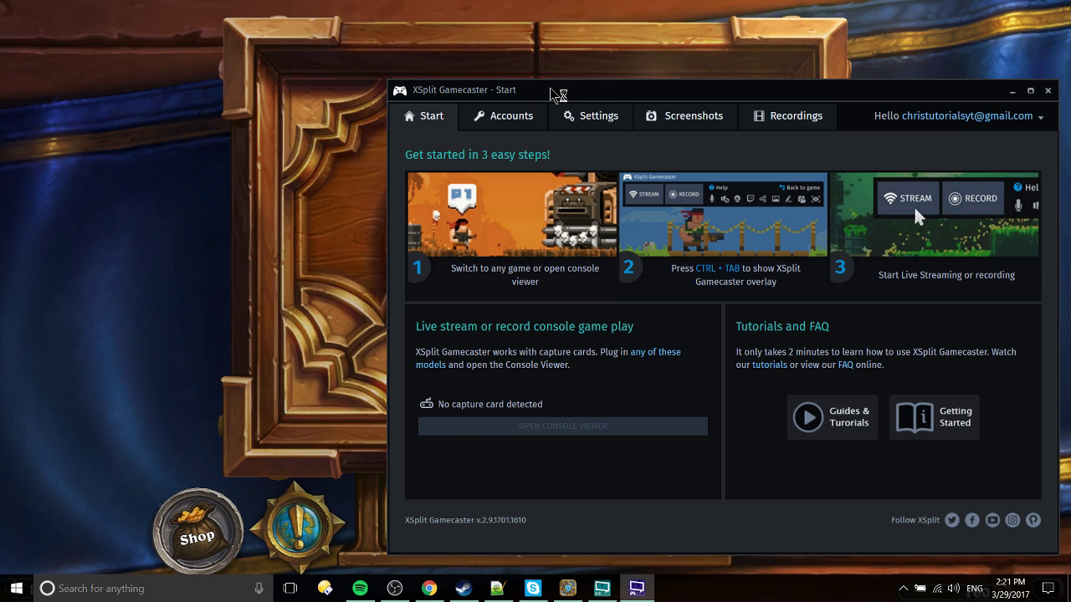
{"action": "mouse_move", "coordinate": [556, 91]}
{"action": "left_mouse_down"}
{"action": "mouse_move", "coordinate": [590, 96]}
{"action": "mouse_move", "coordinate": [574, 98]}
{"action": "left_mouse_up"}
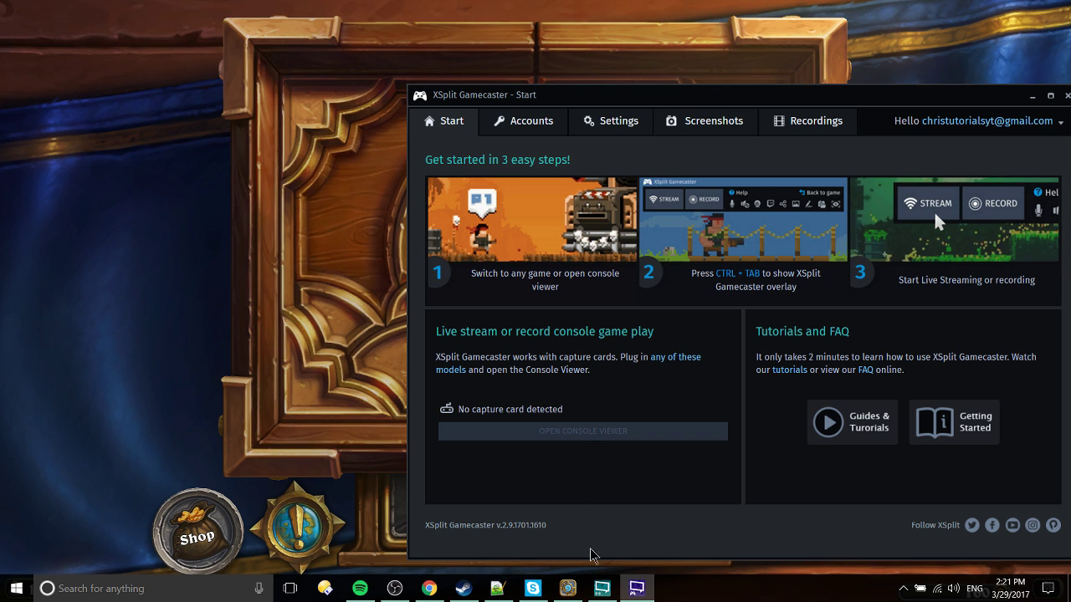
{"action": "left_click", "coordinate": [602, 588]}
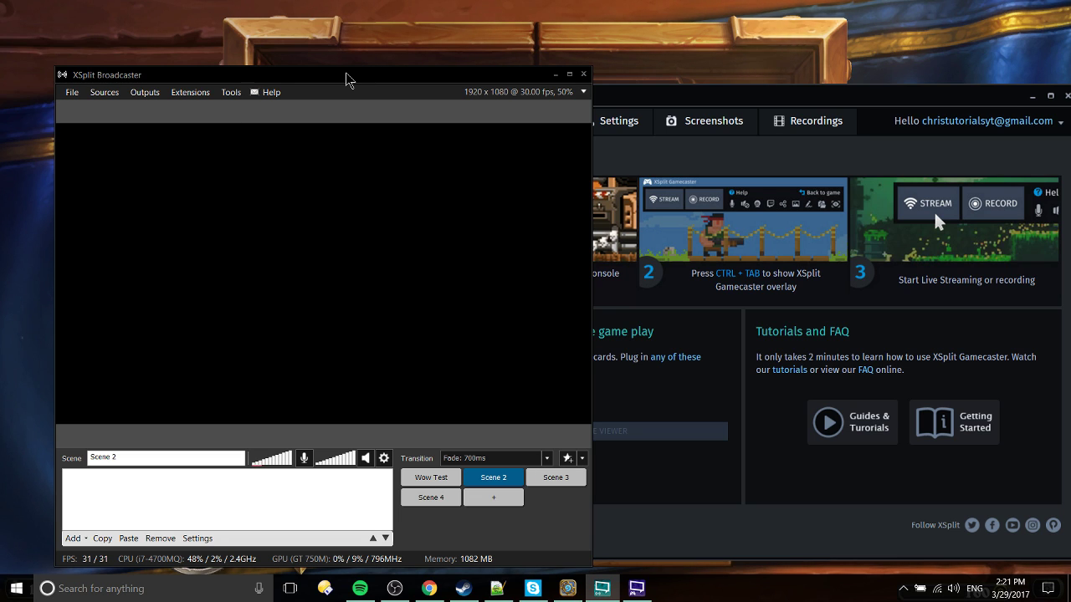
{"action": "left_click", "coordinate": [409, 478]}
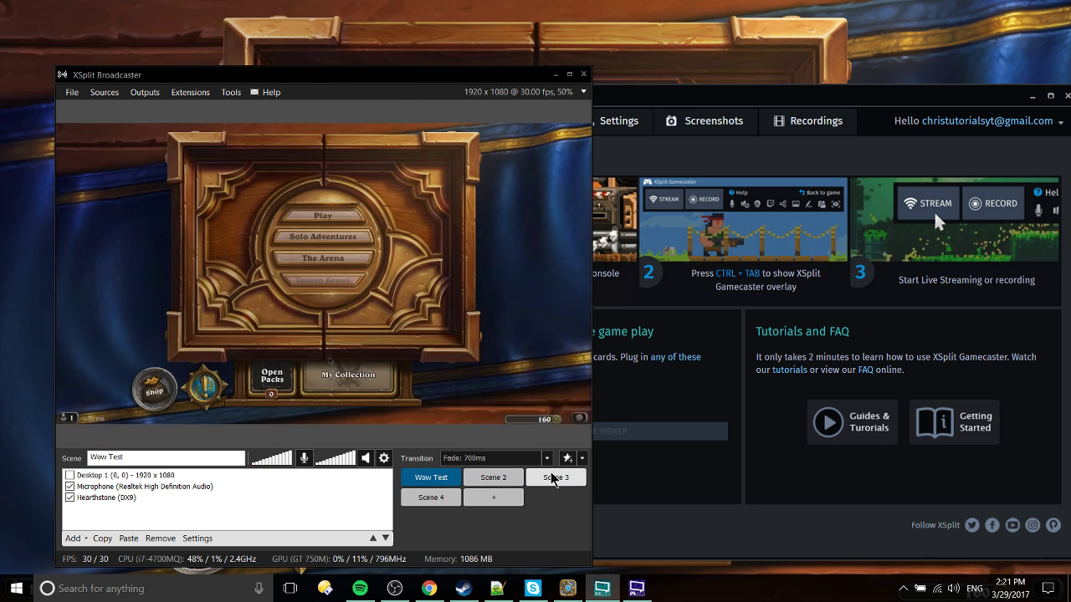
Return to the Hearthstone game and briefly open and close the in-game overlay
{"action": "left_click", "coordinate": [736, 511]}
{"action": "left_click", "coordinate": [634, 31]}
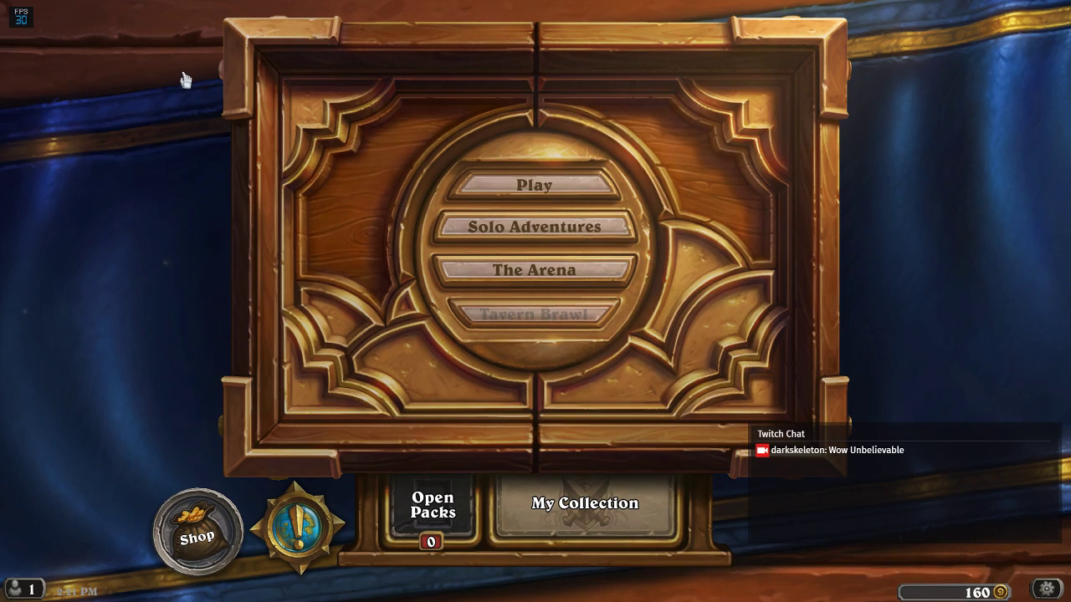
{"action": "key", "text": "ctrl+Tab"}
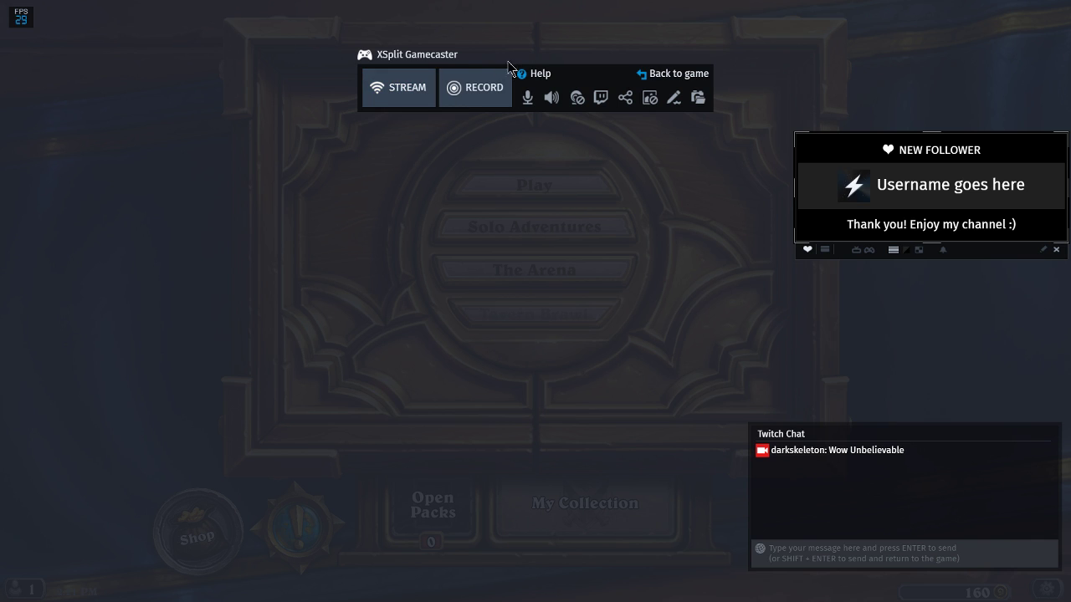
{"action": "key", "text": "ctrl+Tab"}
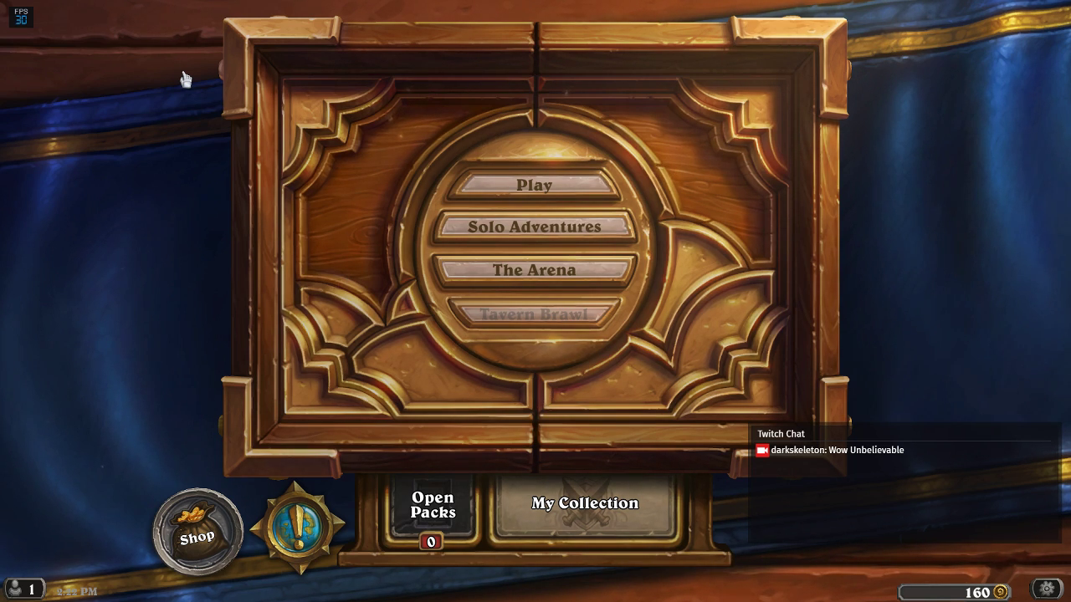
Switch to the desktop and open Gamecaster's tray menu offering Stop Recording
{"action": "key", "text": "alt+Tab"}
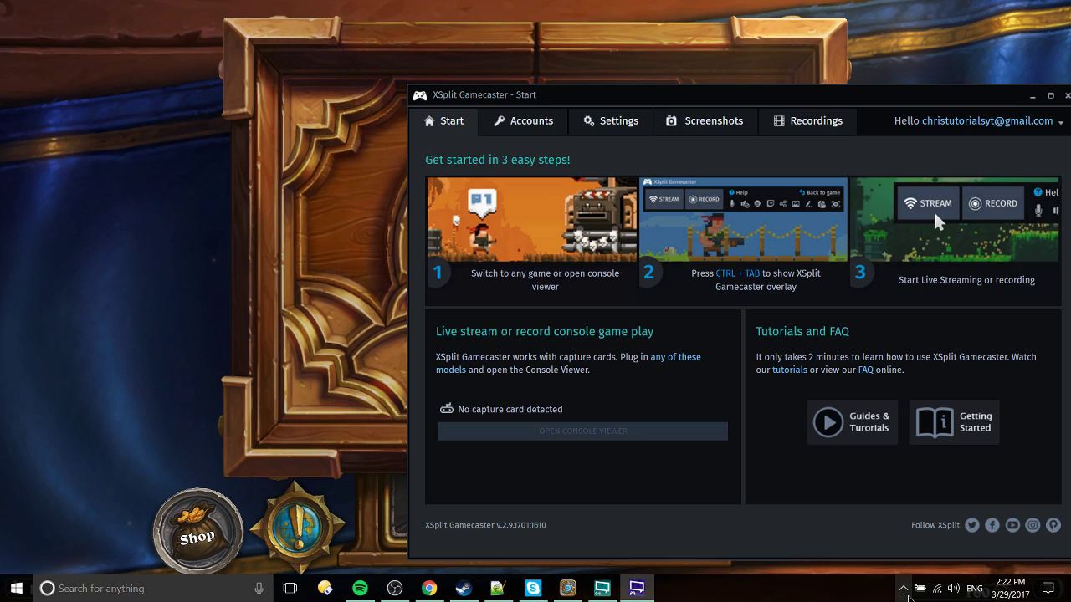
{"action": "left_click", "coordinate": [903, 589]}
{"action": "right_click", "coordinate": [916, 534]}
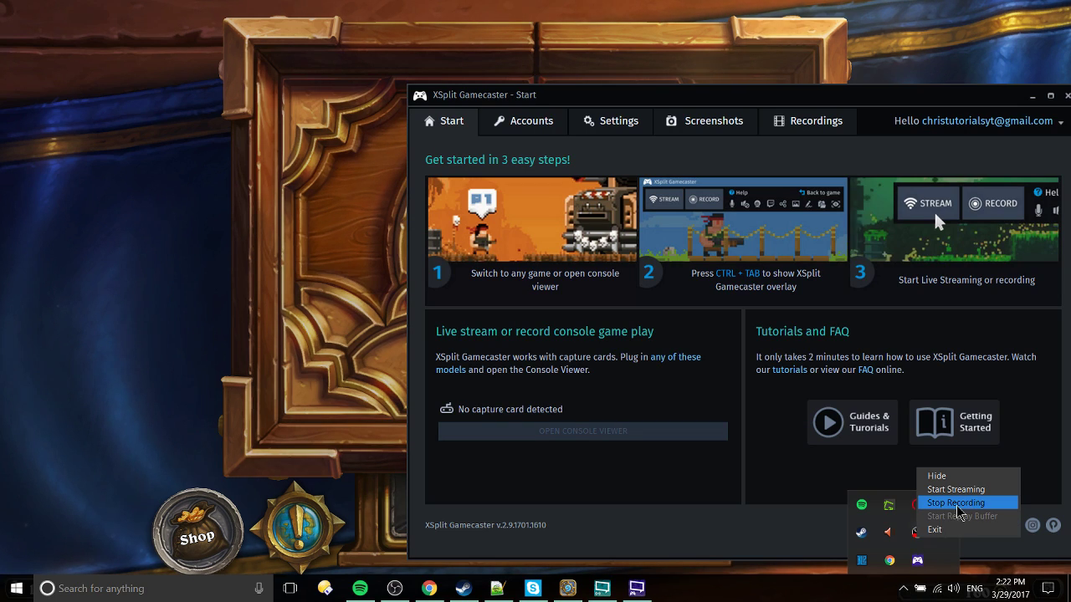